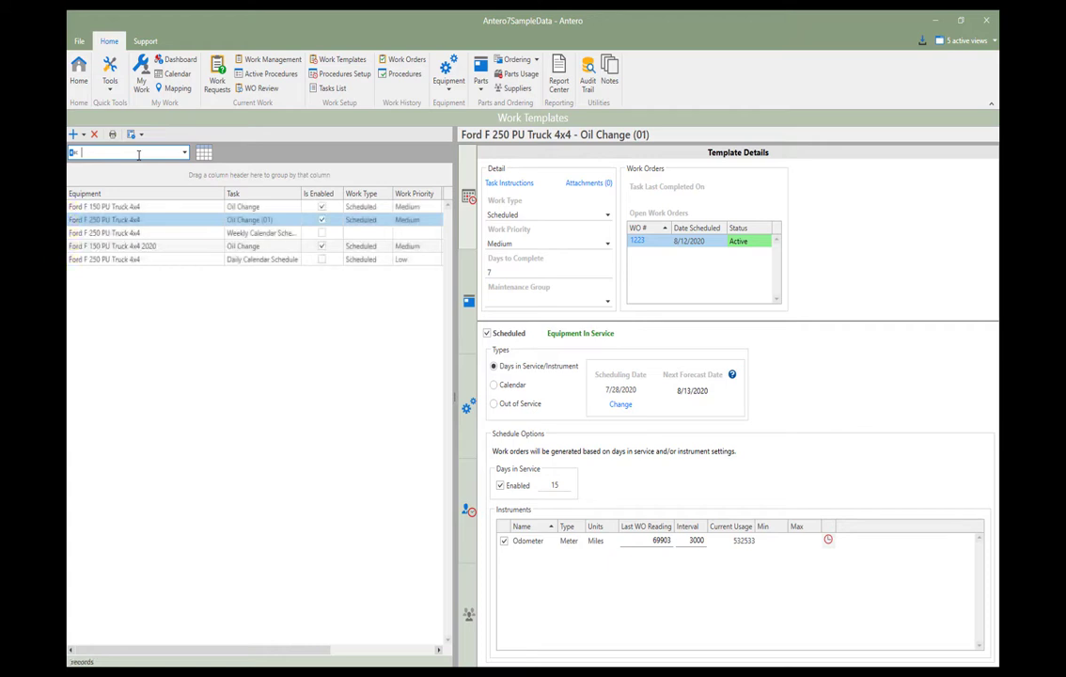
Search the work templates for "mon", and clear the search to list all templates again.
text(mon)
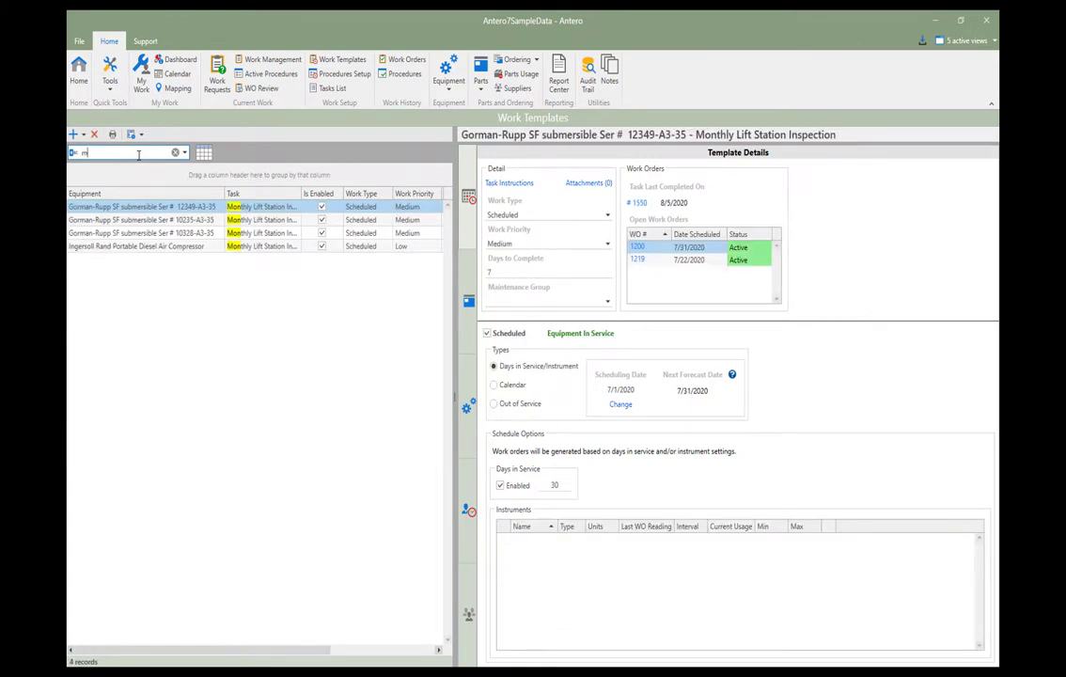
key(BackSpace)
key(BackSpace)
key(BackSpace)
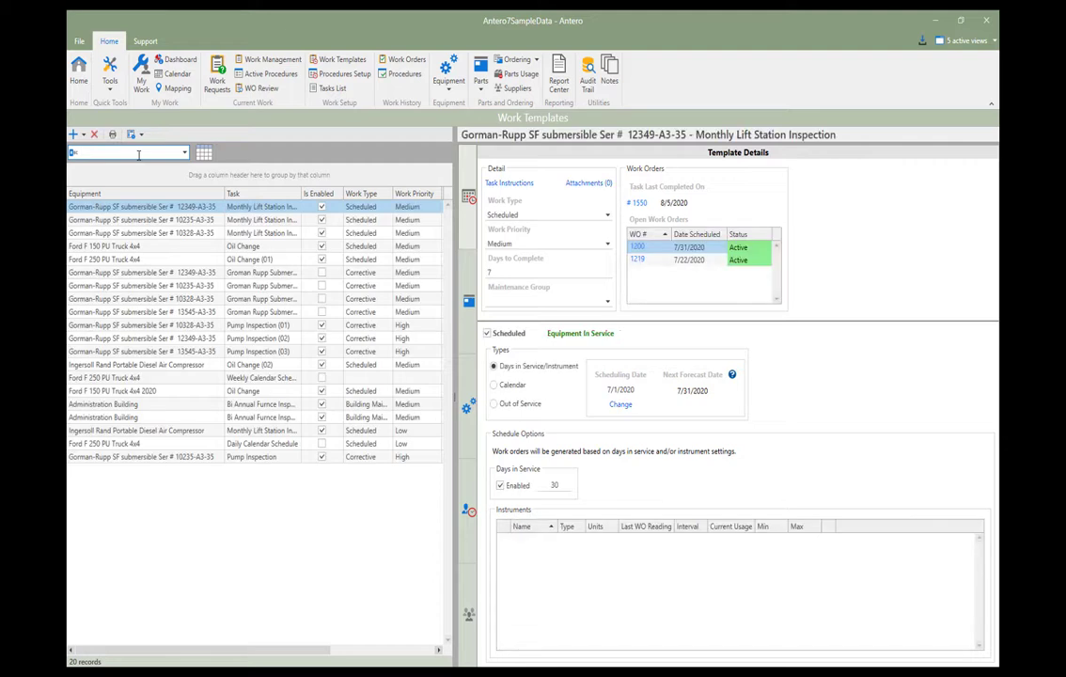
Examine the parts, tools/equipment, labor and suppliers of the Ford F 250 PU Truck 4x4 Oil Change (01) template, and return to the template details.
click(191, 260)
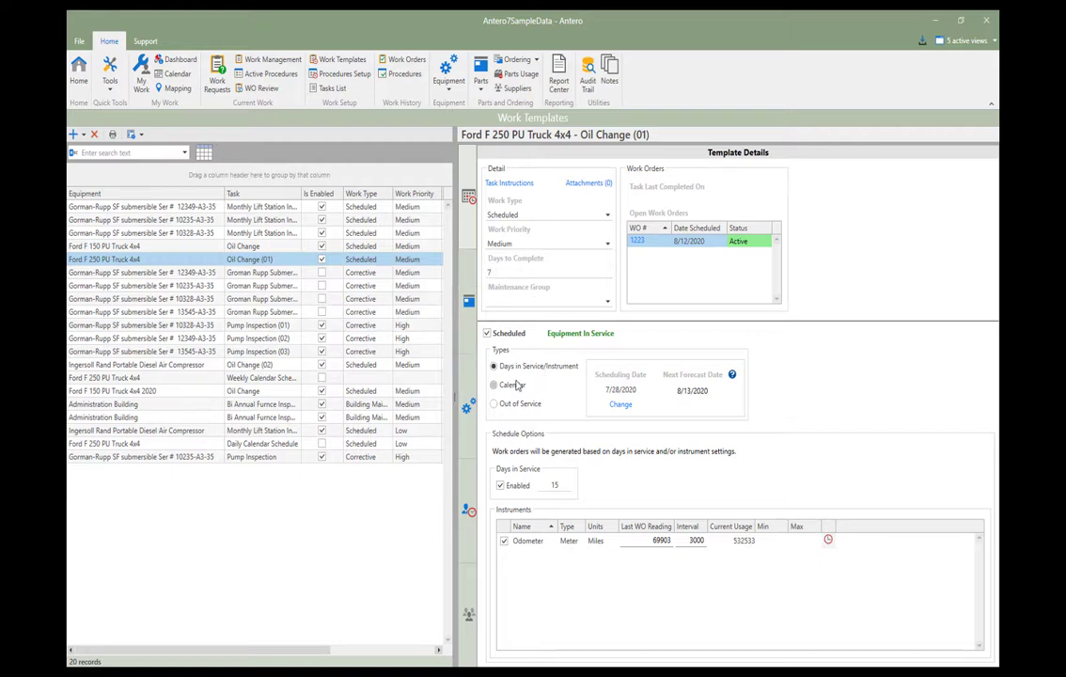
click(468, 302)
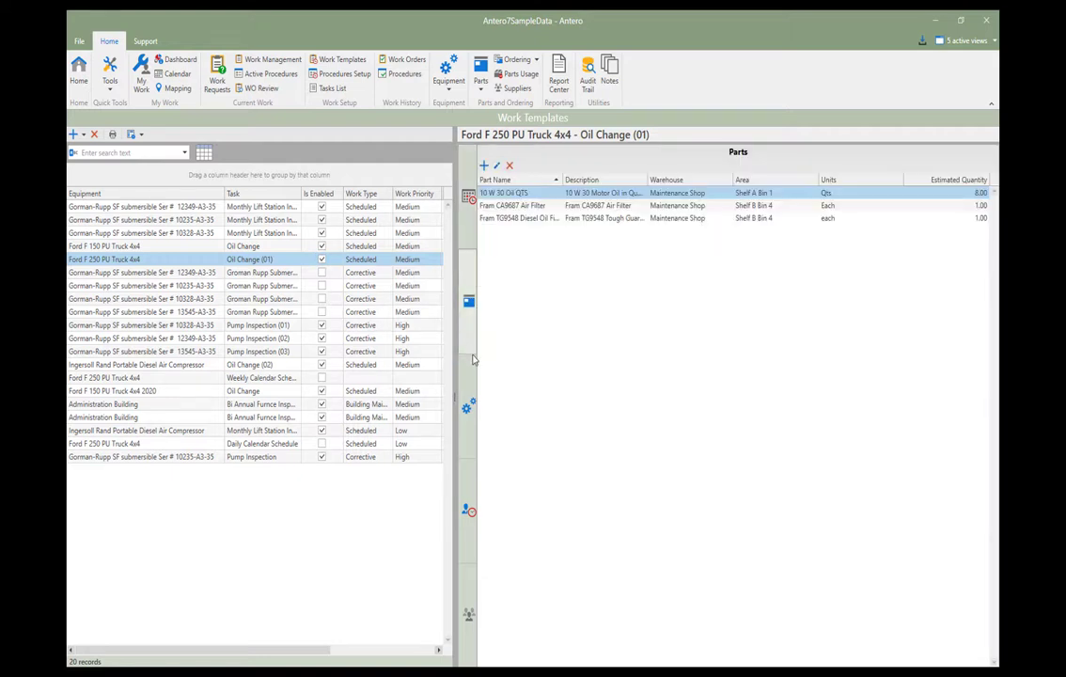
click(473, 397)
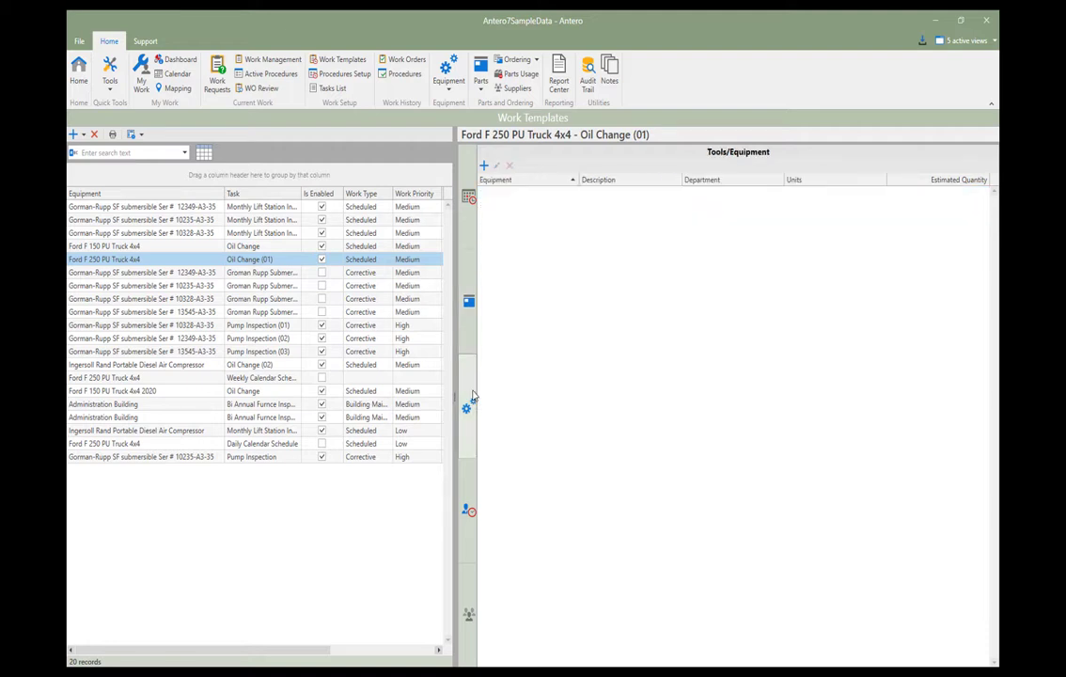
click(472, 479)
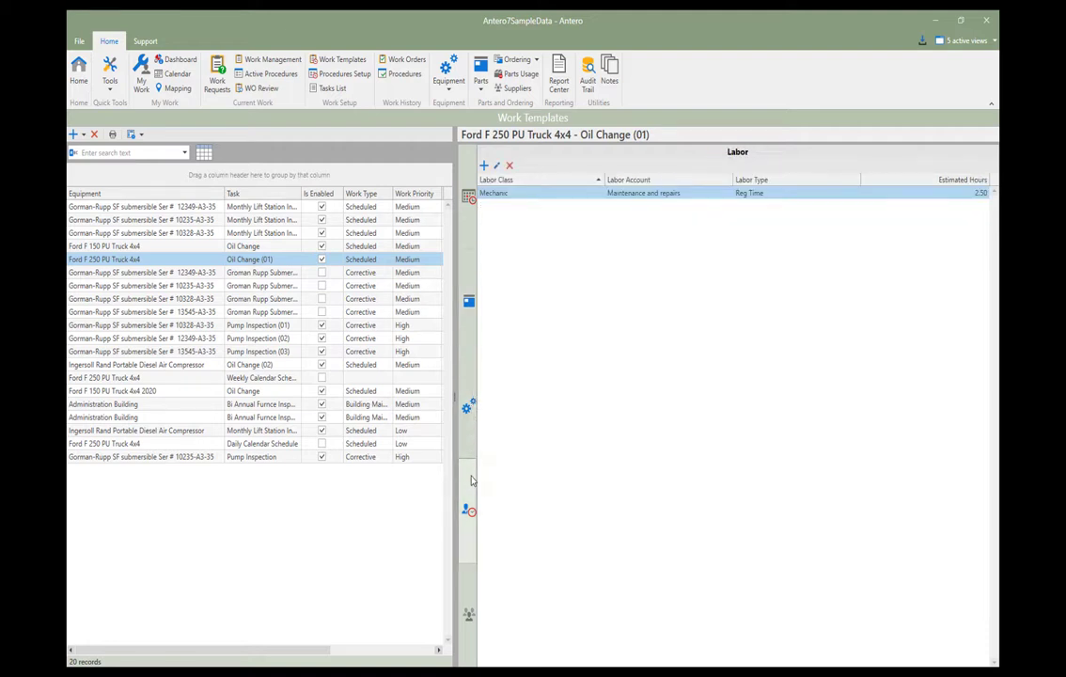
click(472, 584)
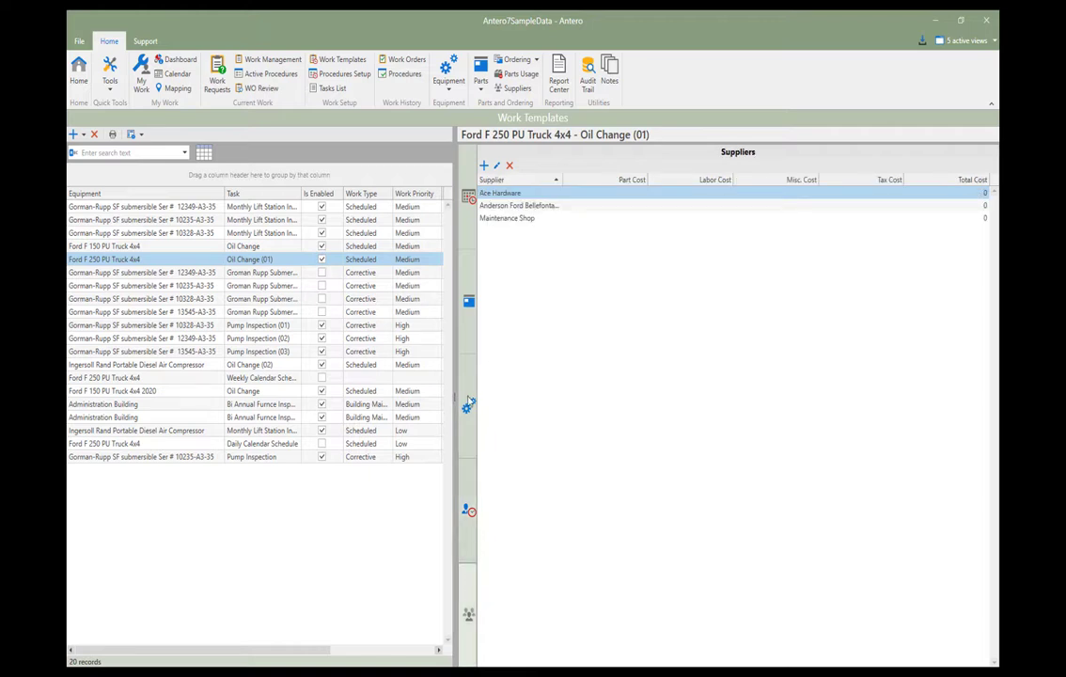
click(467, 239)
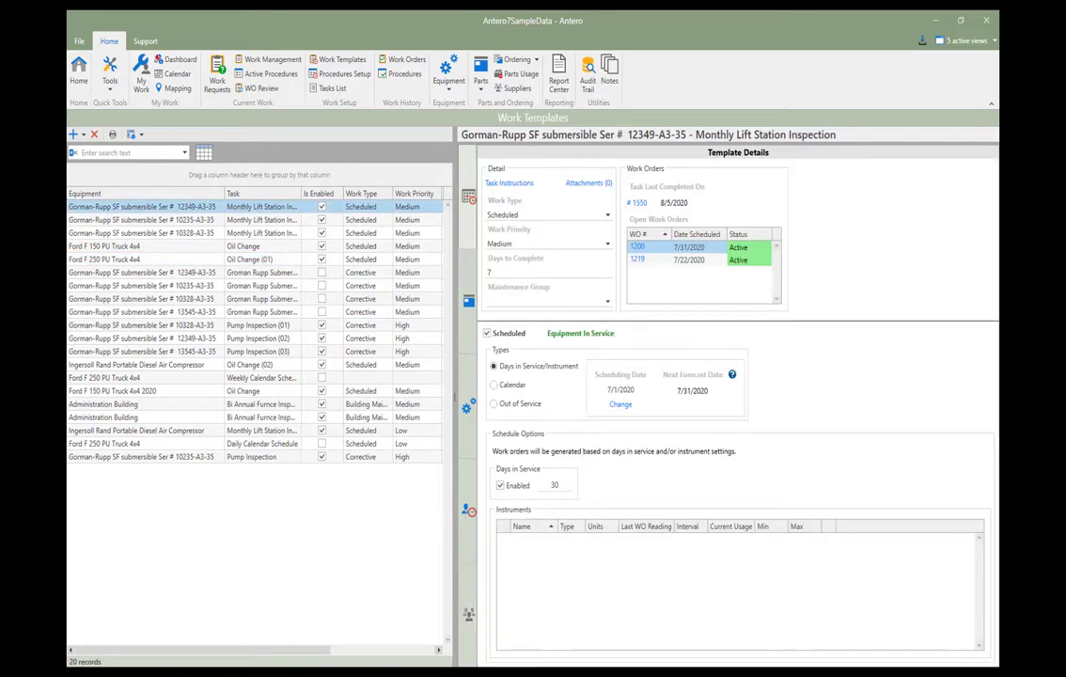
Add a new work template for the Ford F 150 PU Truck 4x4 with the task New Task 001 and save it.
click(83, 136)
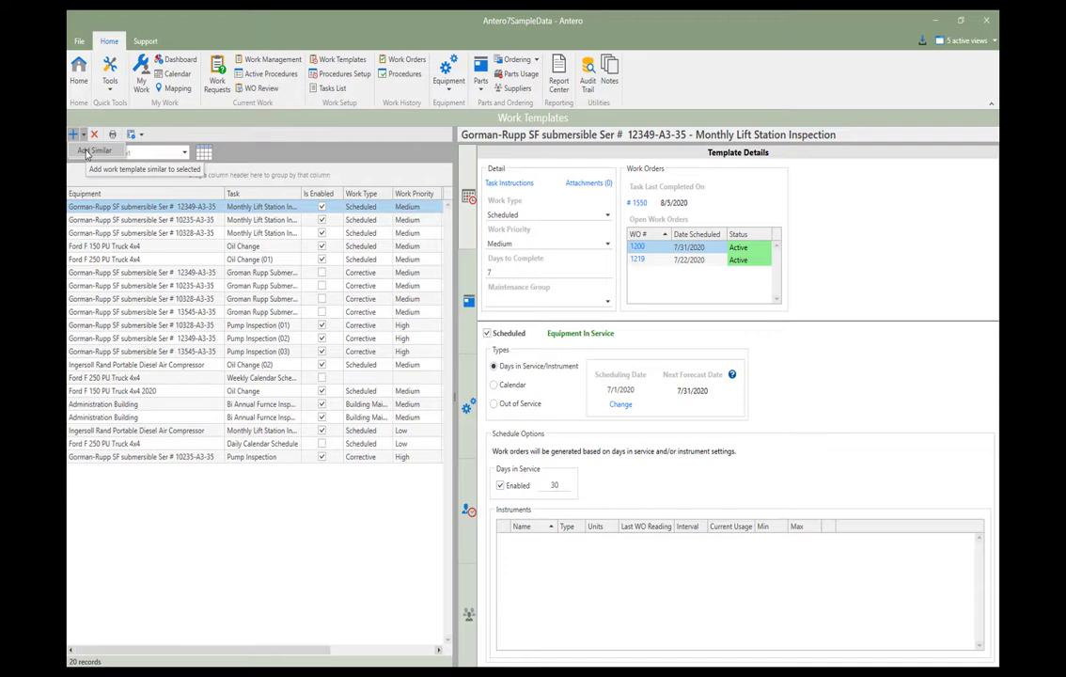
click(72, 136)
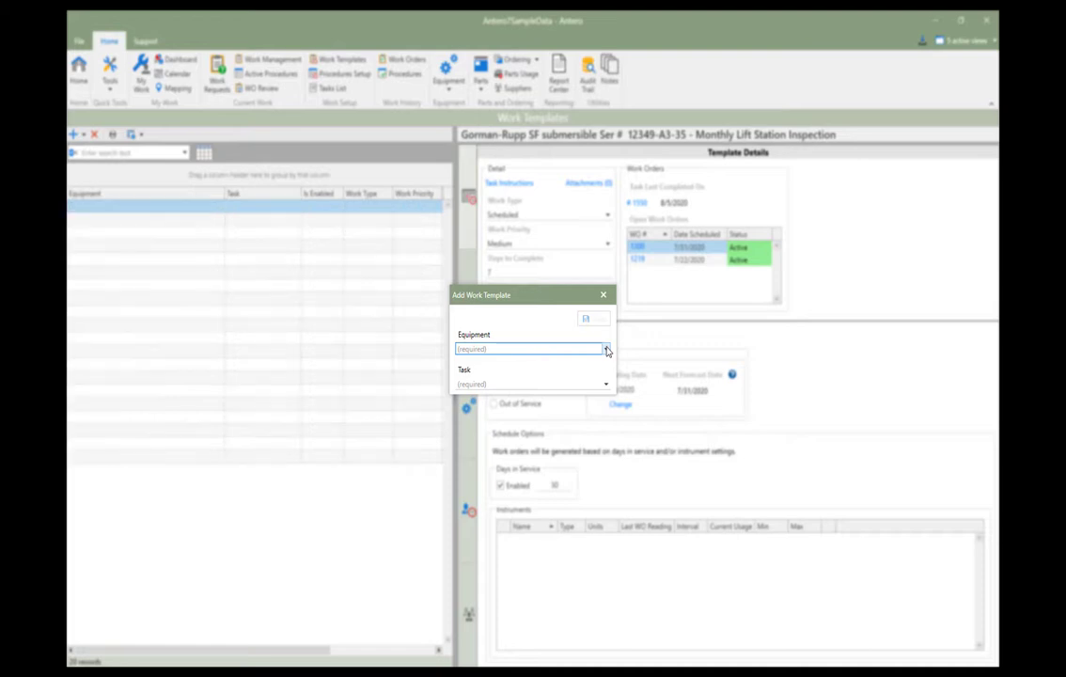
click(607, 350)
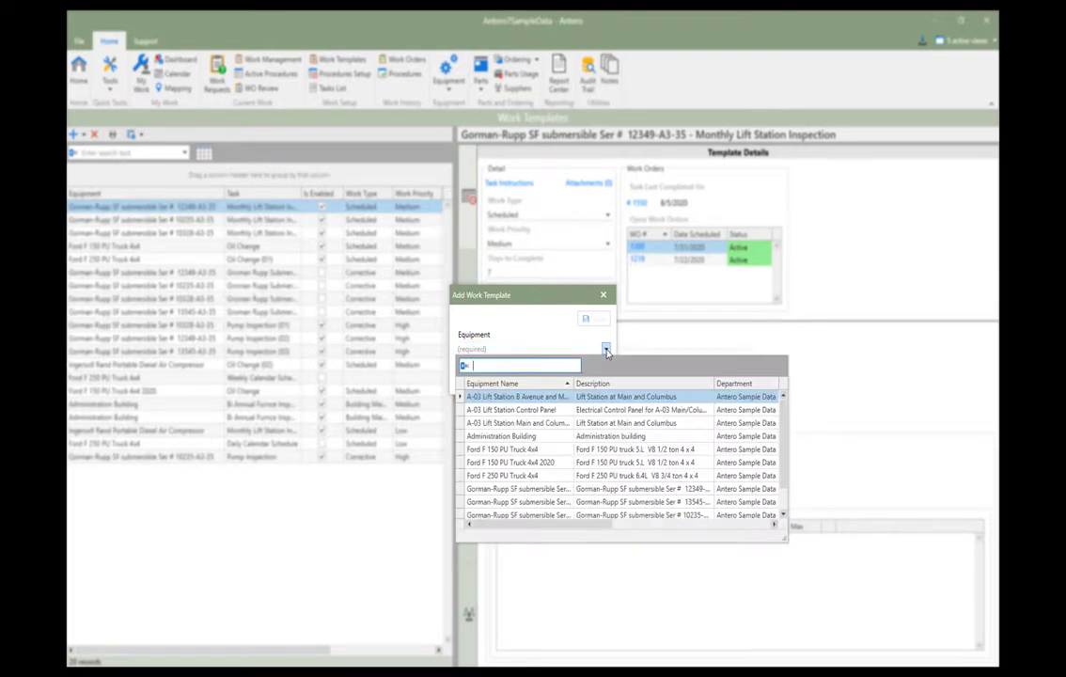
click(537, 450)
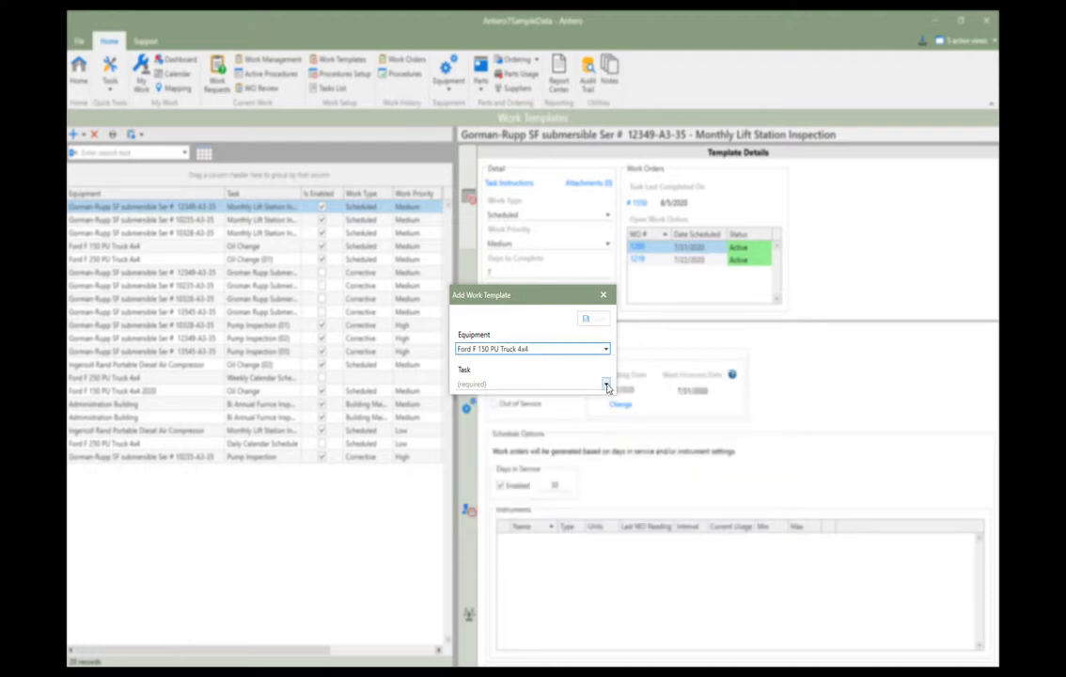
click(606, 385)
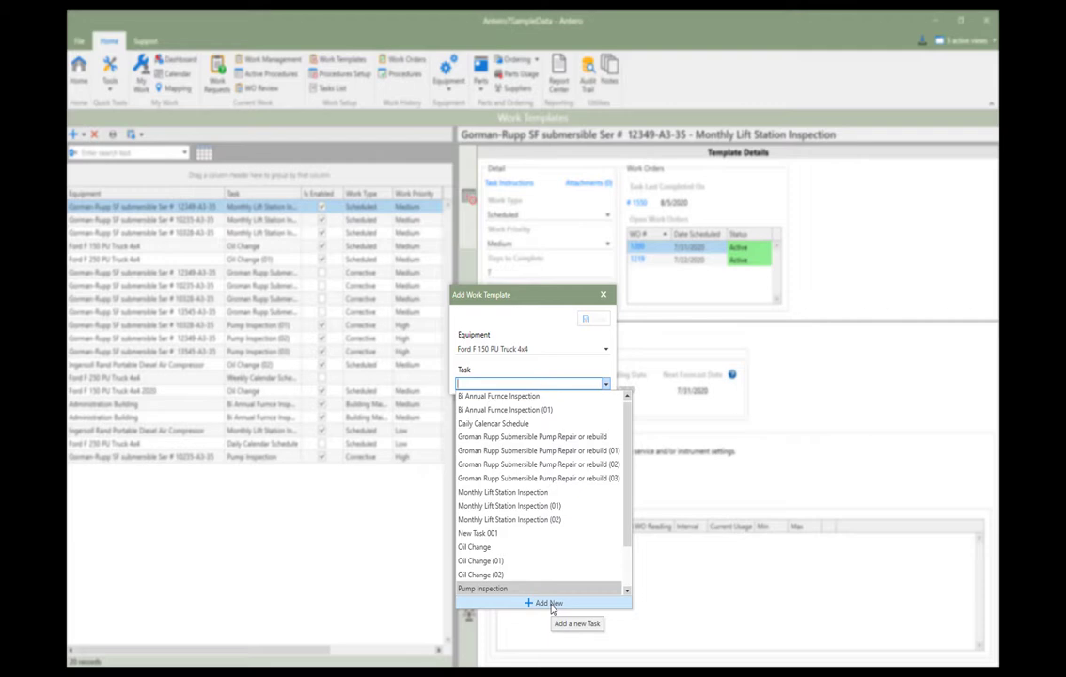
click(550, 539)
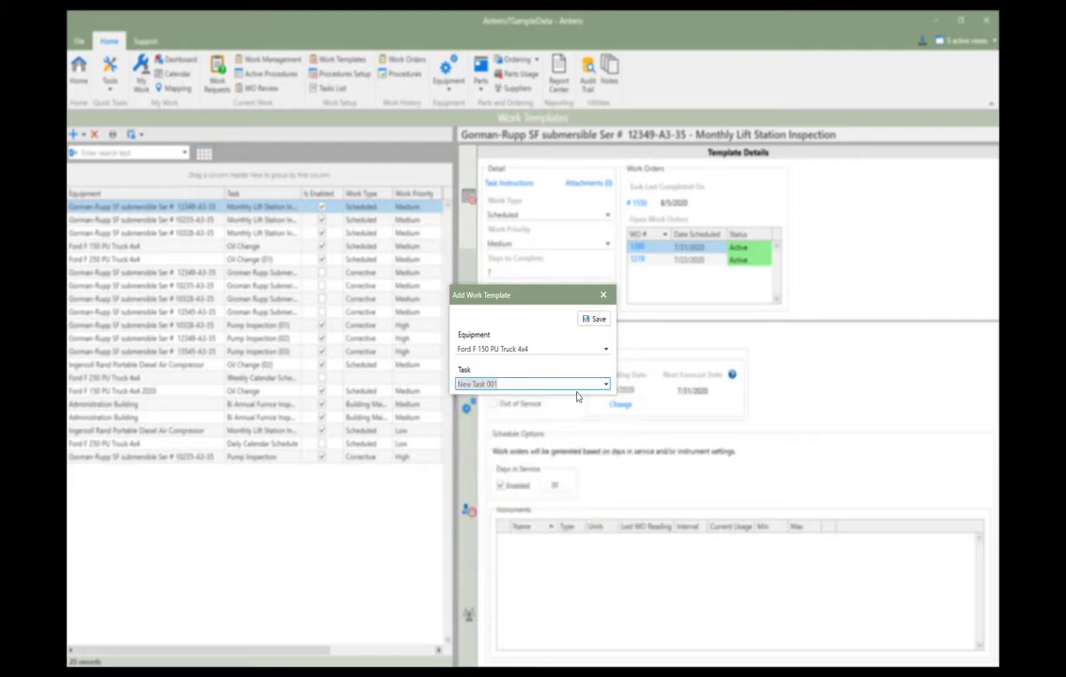
click(594, 319)
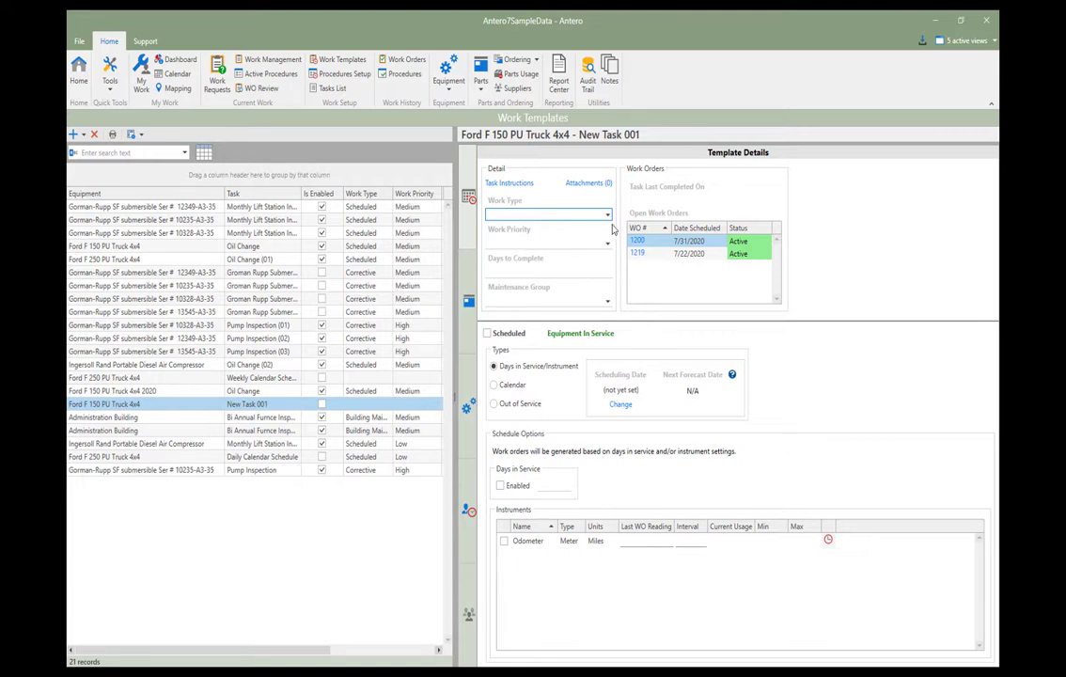
Set the new template's work type to Corrective and its work priority to Low.
click(607, 216)
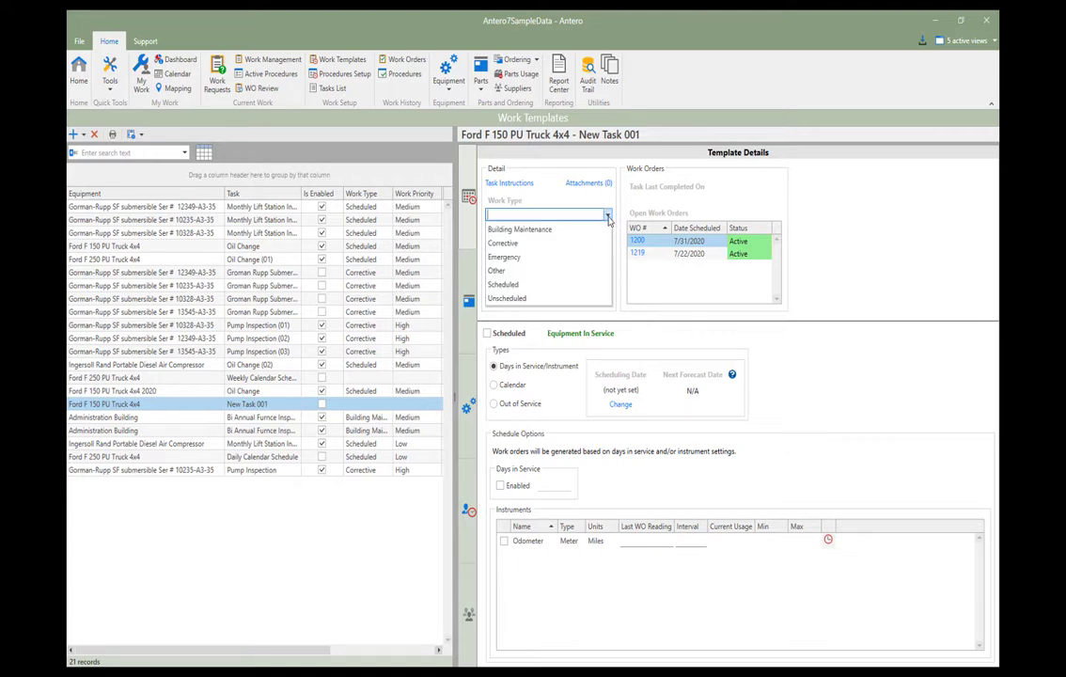
click(605, 242)
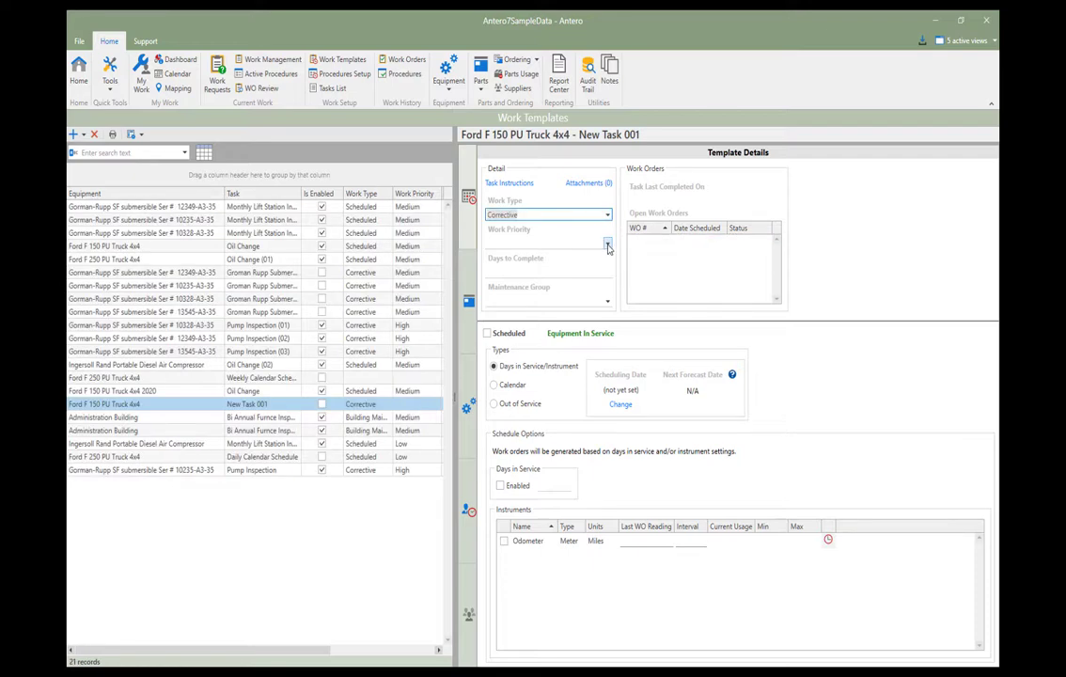
click(607, 244)
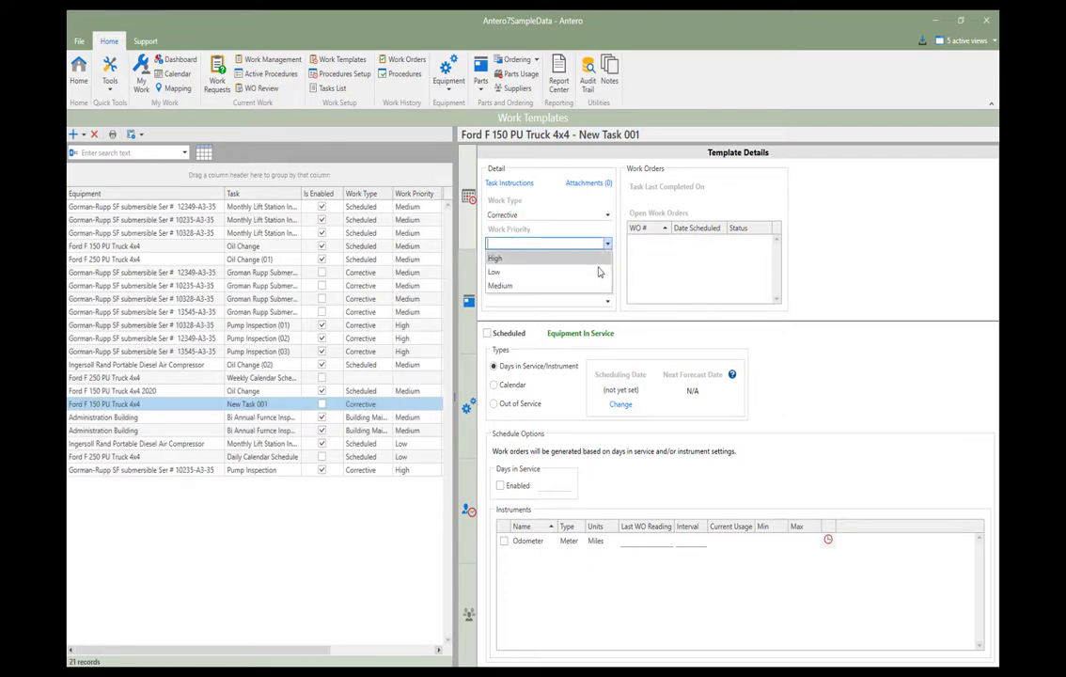
click(597, 272)
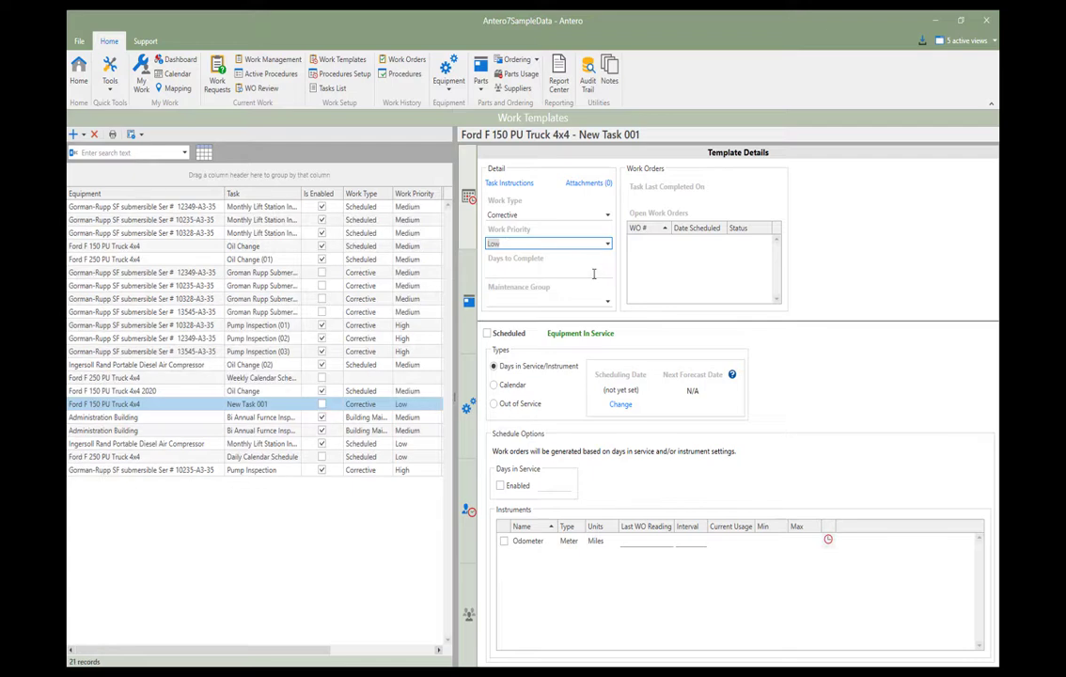
Set the template's days to complete to 7 and its maintenance group to Garage.
click(593, 272)
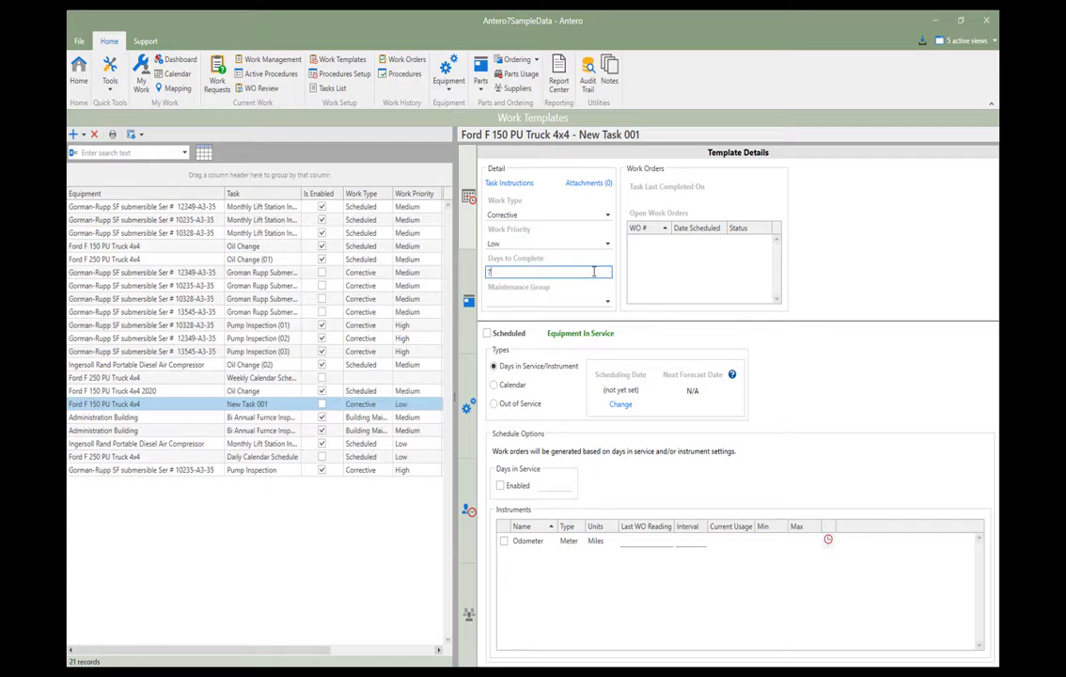
text(7)
click(608, 301)
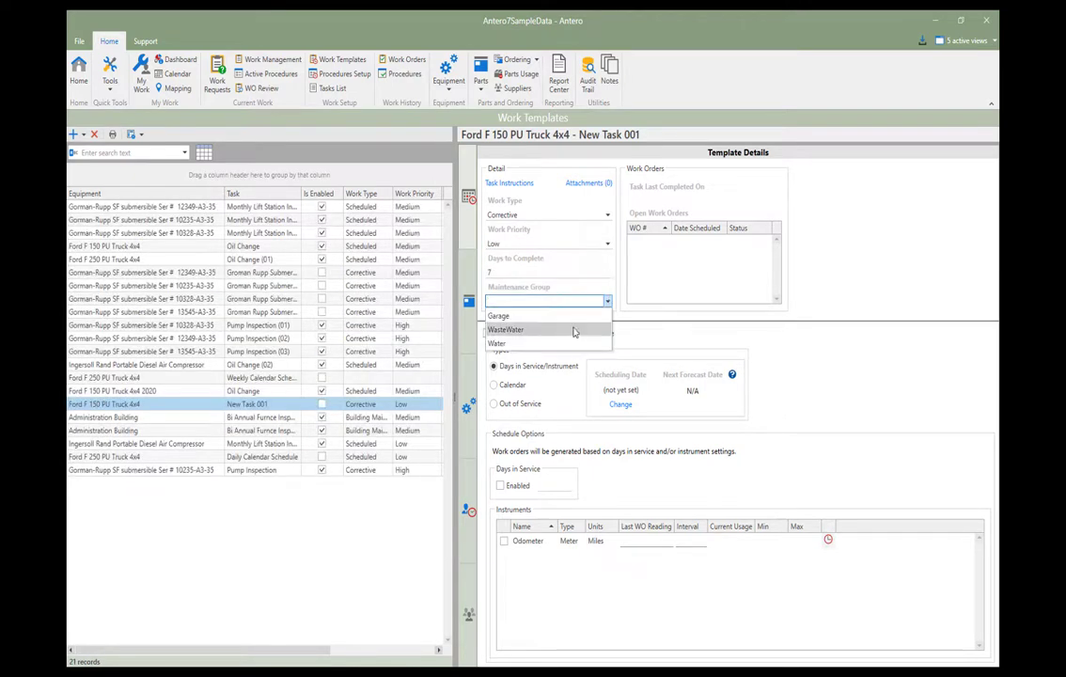
click(579, 316)
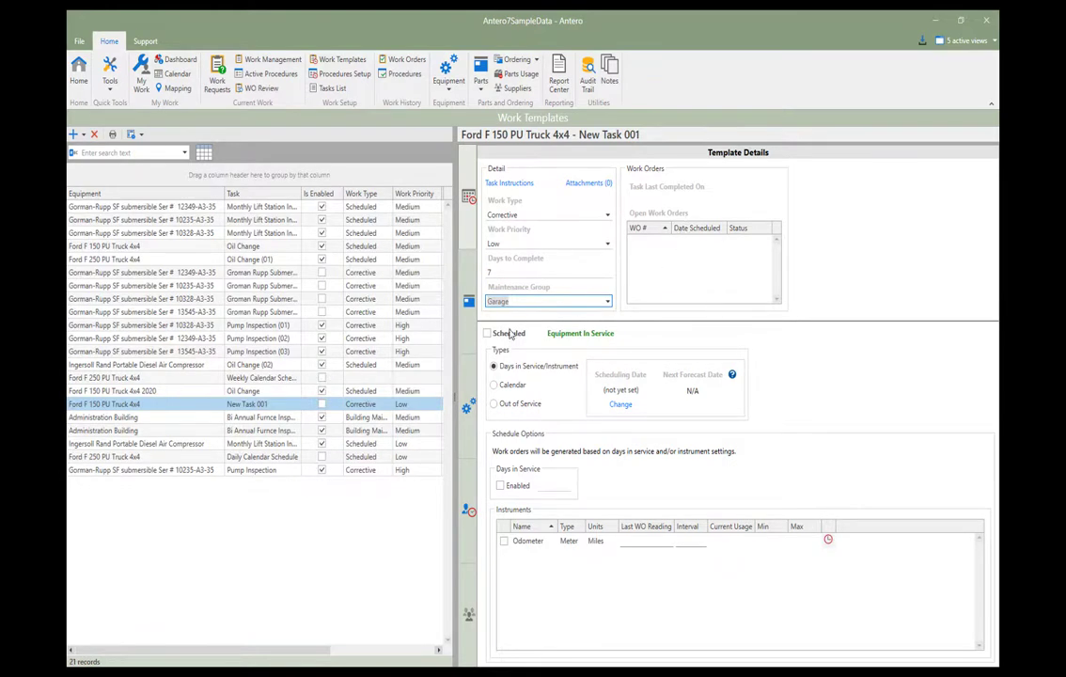
View the Calendar and Out of Service schedule types, and return to Days in Service/Instrument.
click(494, 385)
click(494, 403)
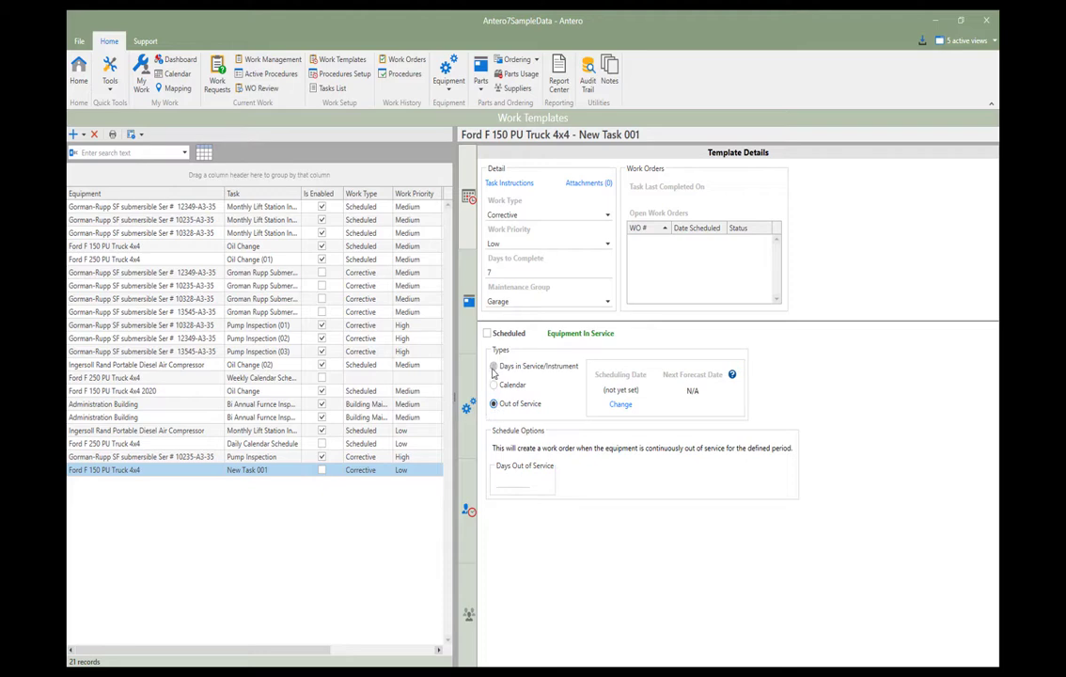
click(494, 366)
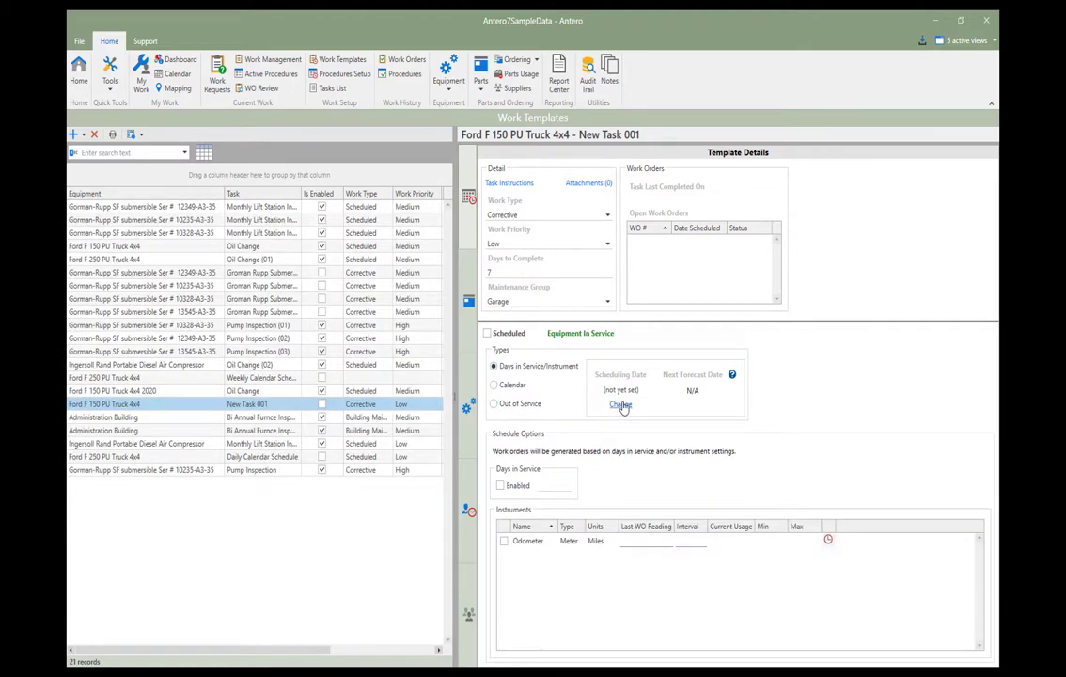
Set the template's scheduling date to 12/8/2020 and save it.
click(620, 406)
click(548, 364)
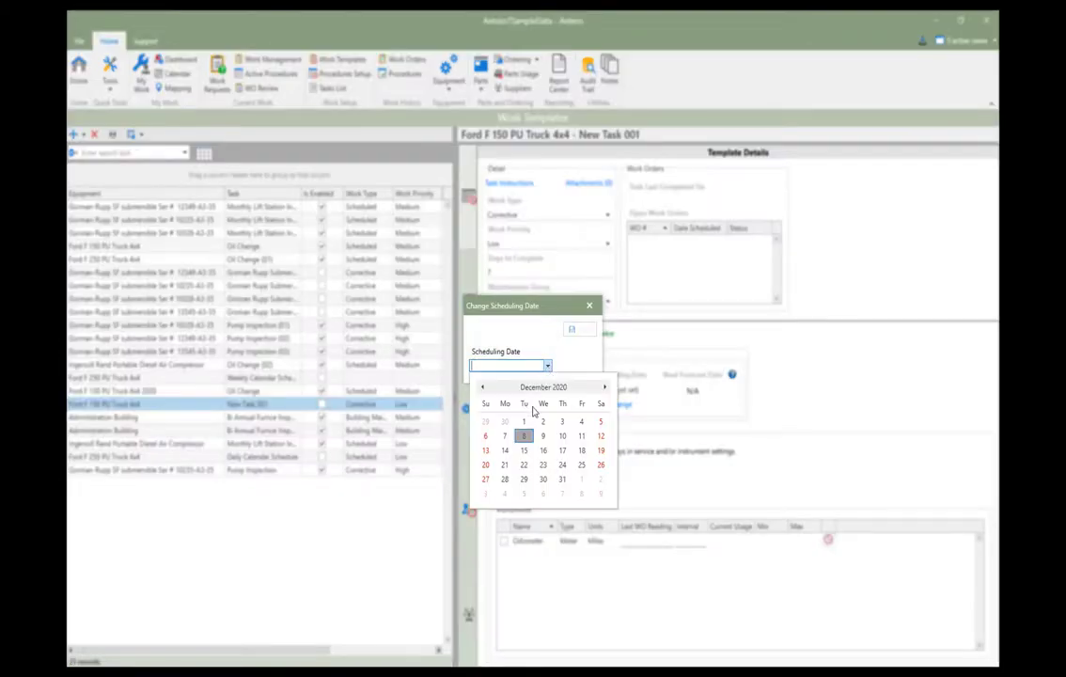
click(523, 435)
click(577, 329)
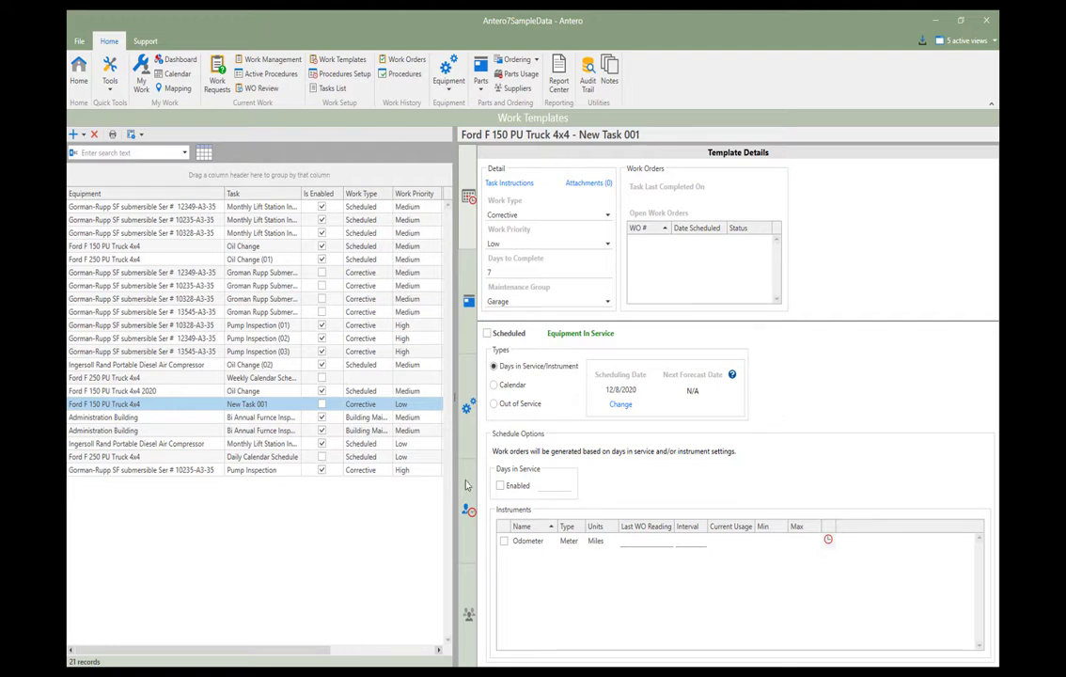
Enable days-in-service scheduling at 180 days and include the Odometer instrument.
click(500, 485)
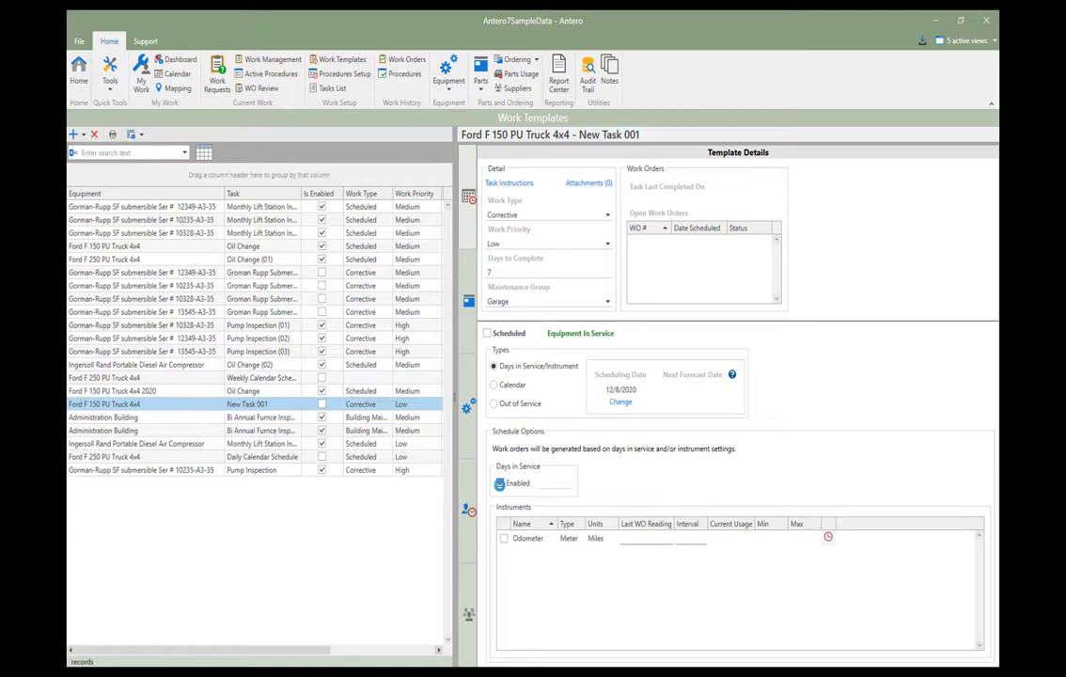
click(568, 484)
click(505, 543)
Set up a Calendar schedule for all months on Monday of the 3rd week, checking the Dates option but keeping Days of Week.
click(494, 385)
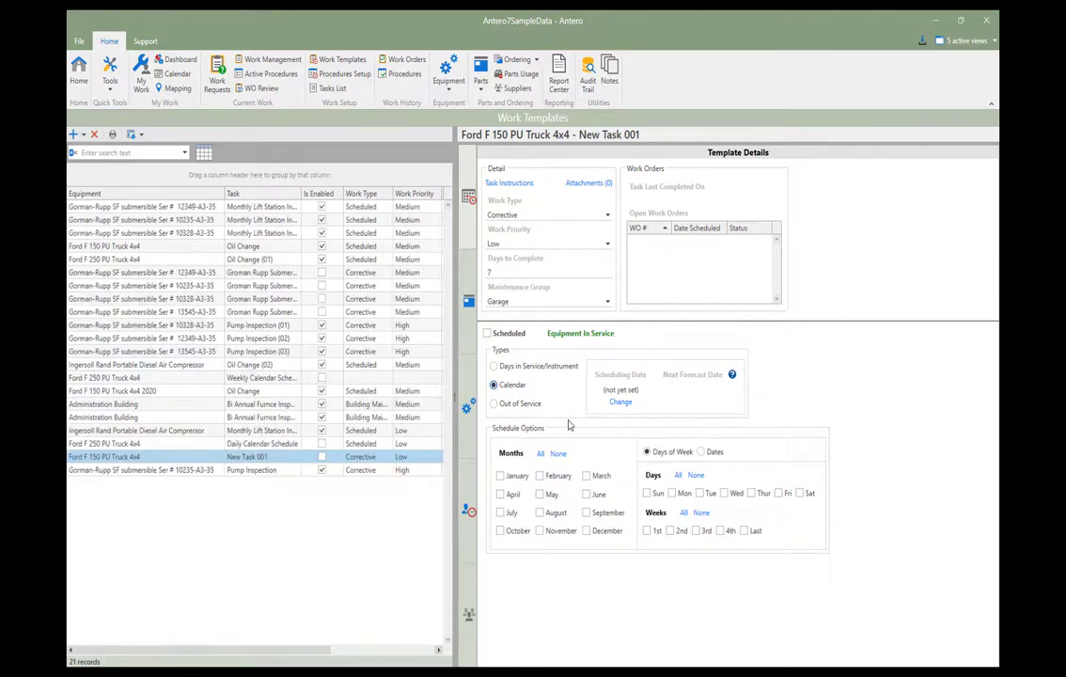
click(541, 454)
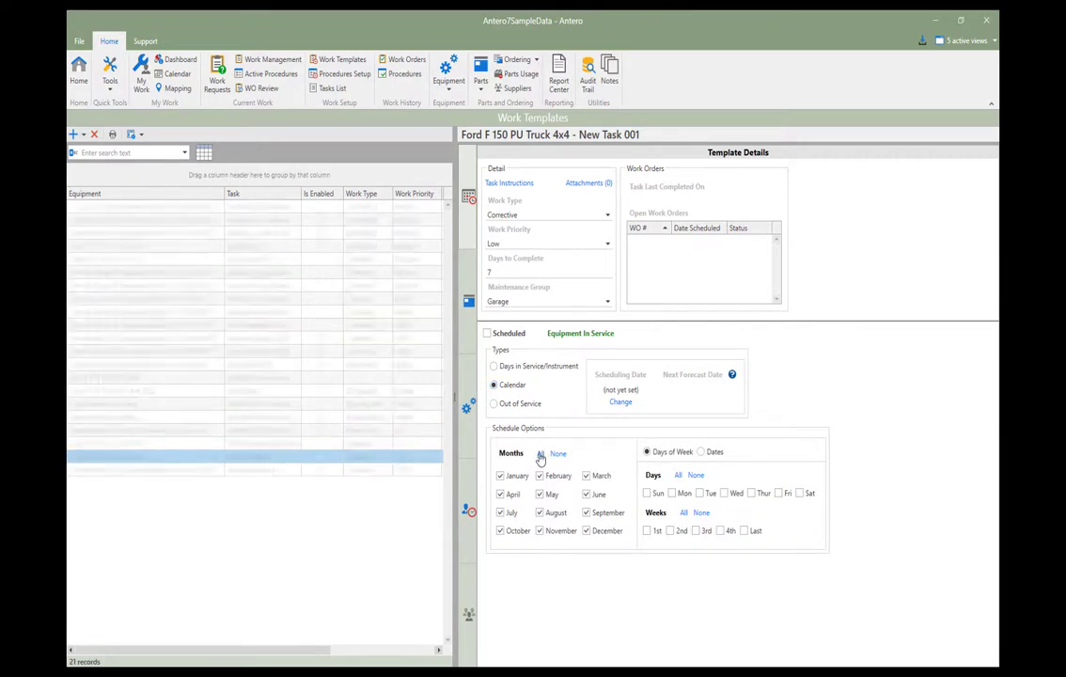
click(674, 494)
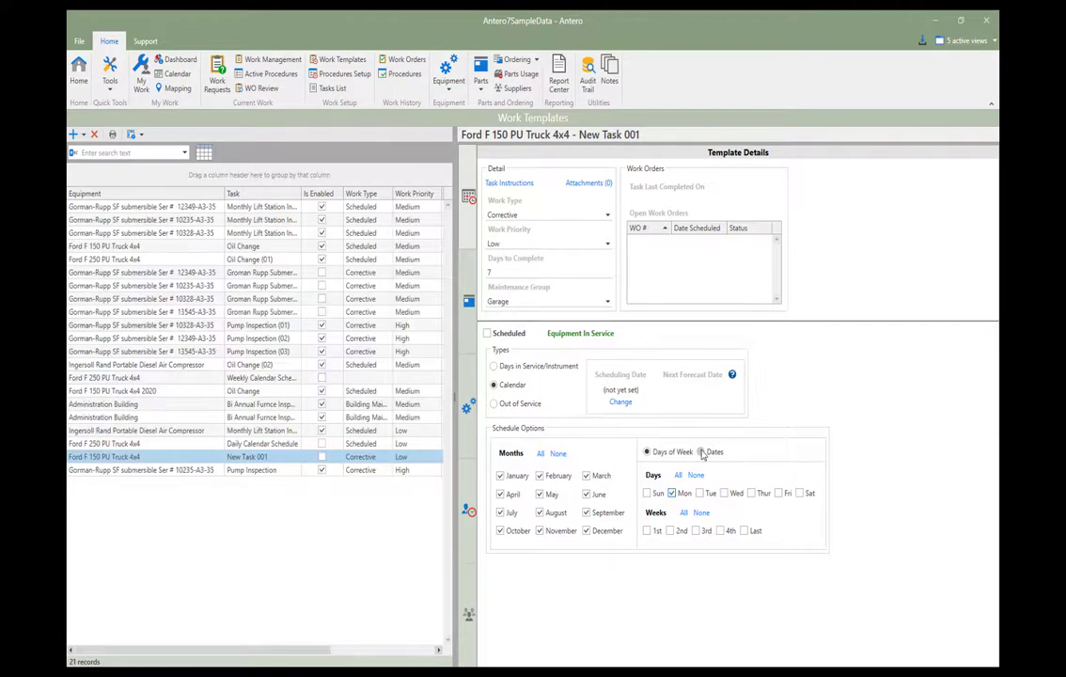
click(694, 530)
click(701, 453)
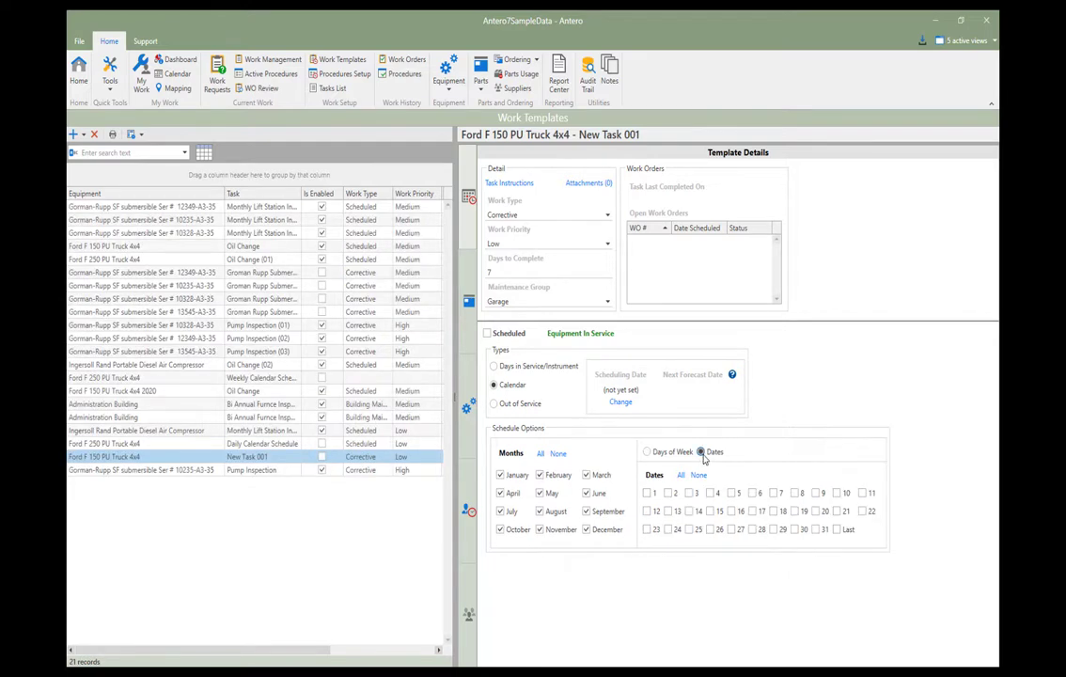
click(647, 453)
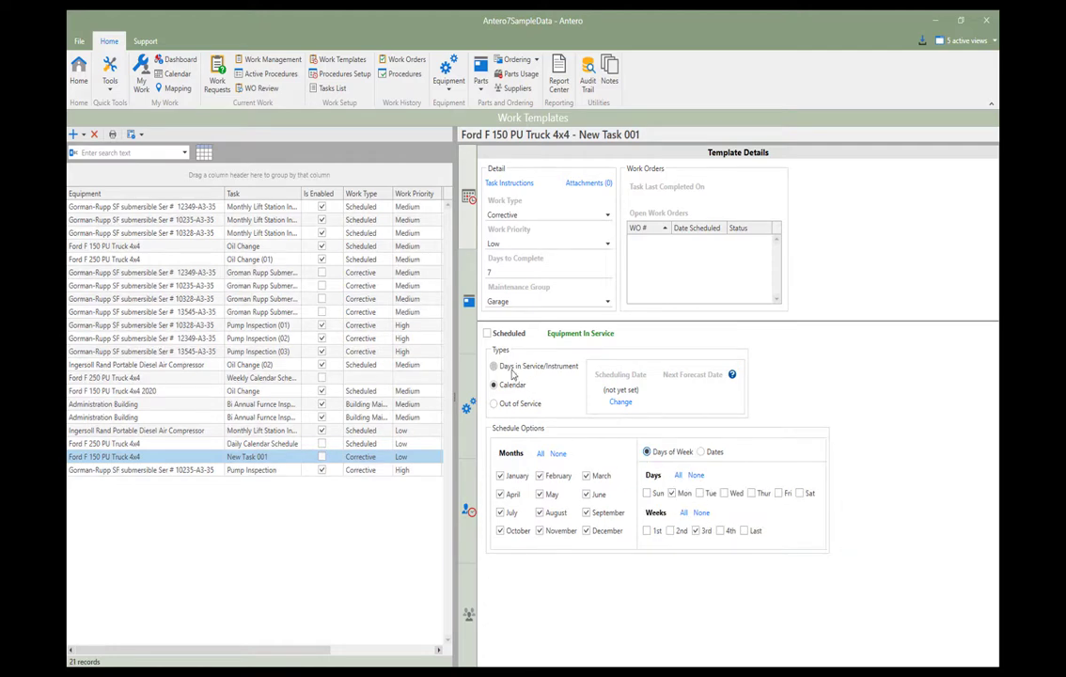
View the Out of Service schedule type and its Days Out of Service setting.
click(494, 404)
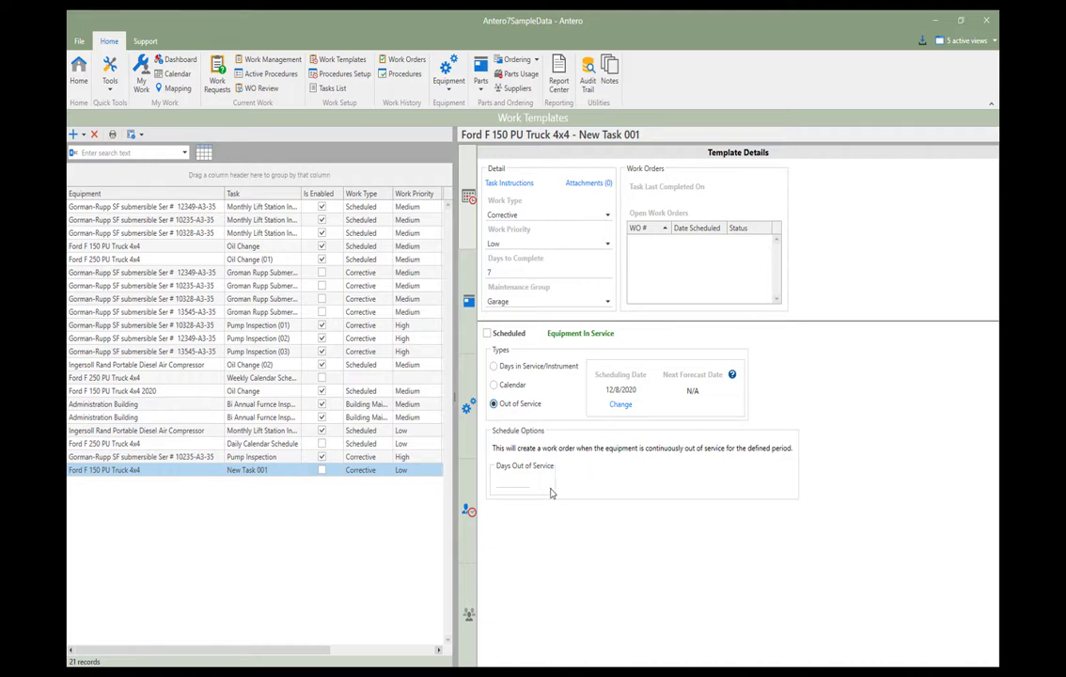
click(521, 478)
Turn on scheduling for the template, switch the type back to Days in Service/Instrument, and turn scheduling off again.
click(487, 335)
click(507, 383)
click(510, 368)
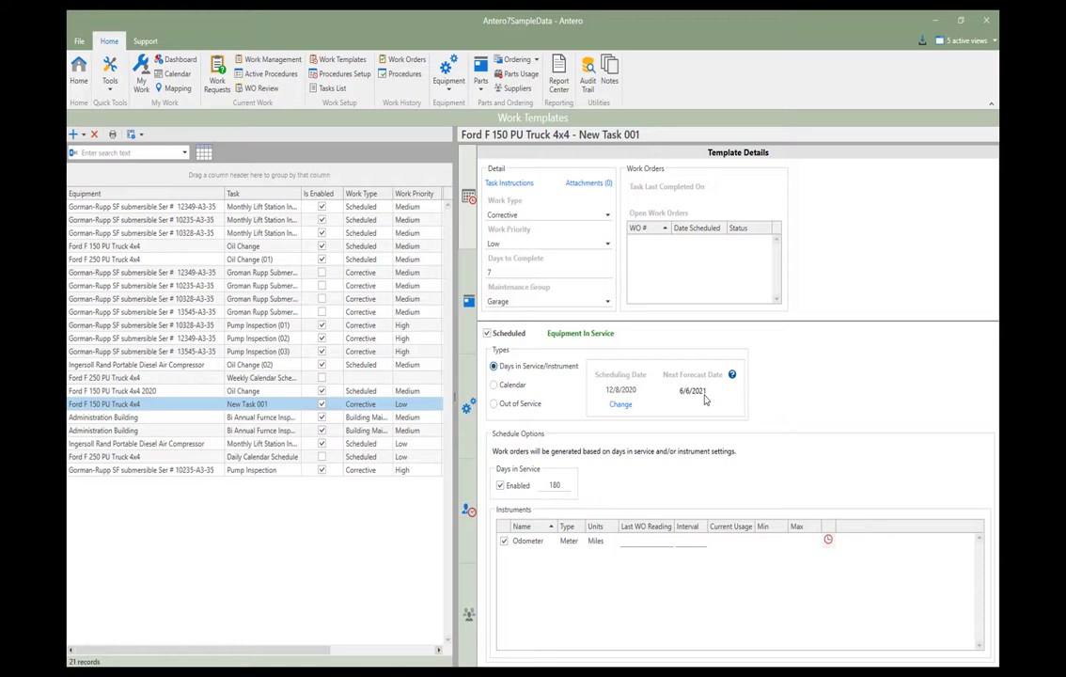
click(488, 335)
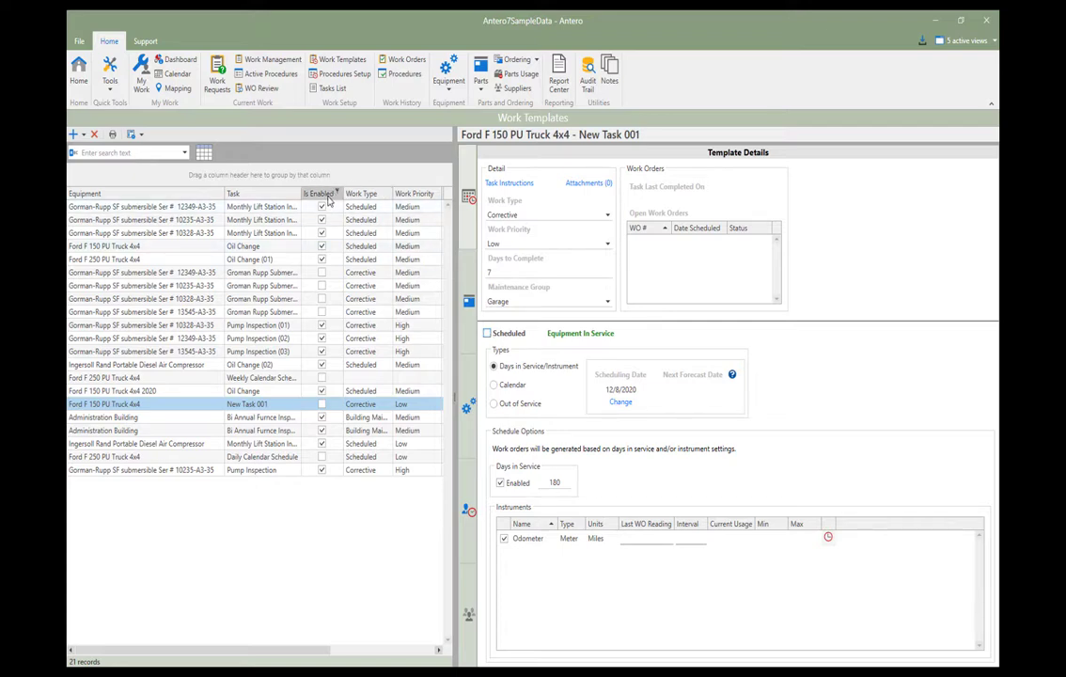
Sort the templates by enabled status and view the file attachment options for New Task 001, closing them without attaching a file.
click(328, 198)
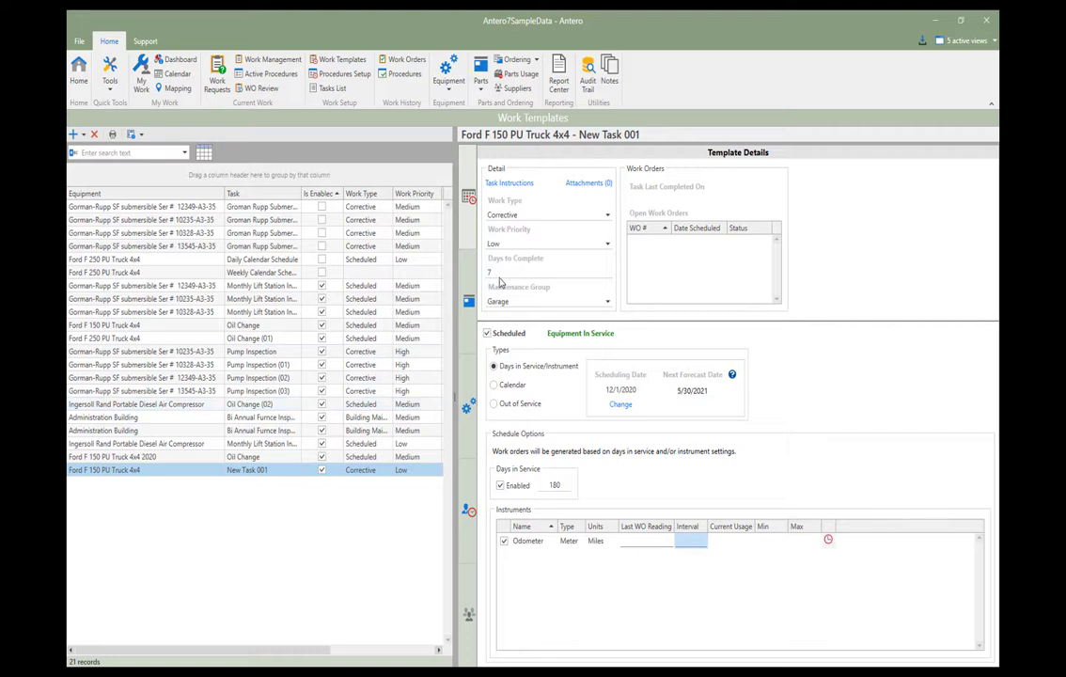
click(574, 186)
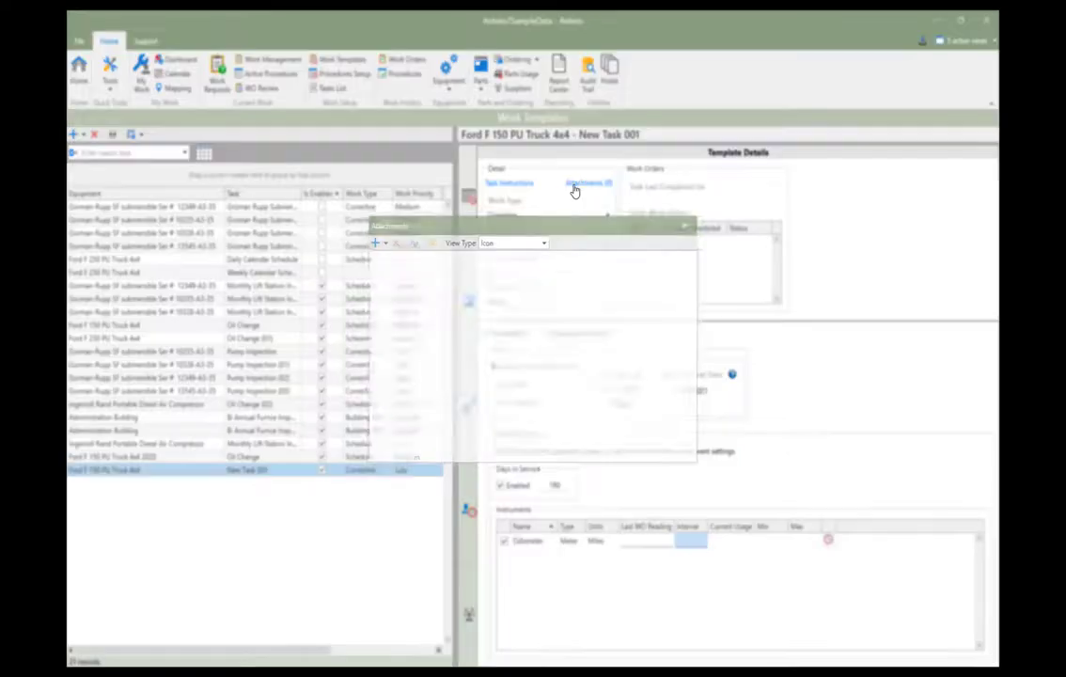
click(372, 242)
click(404, 255)
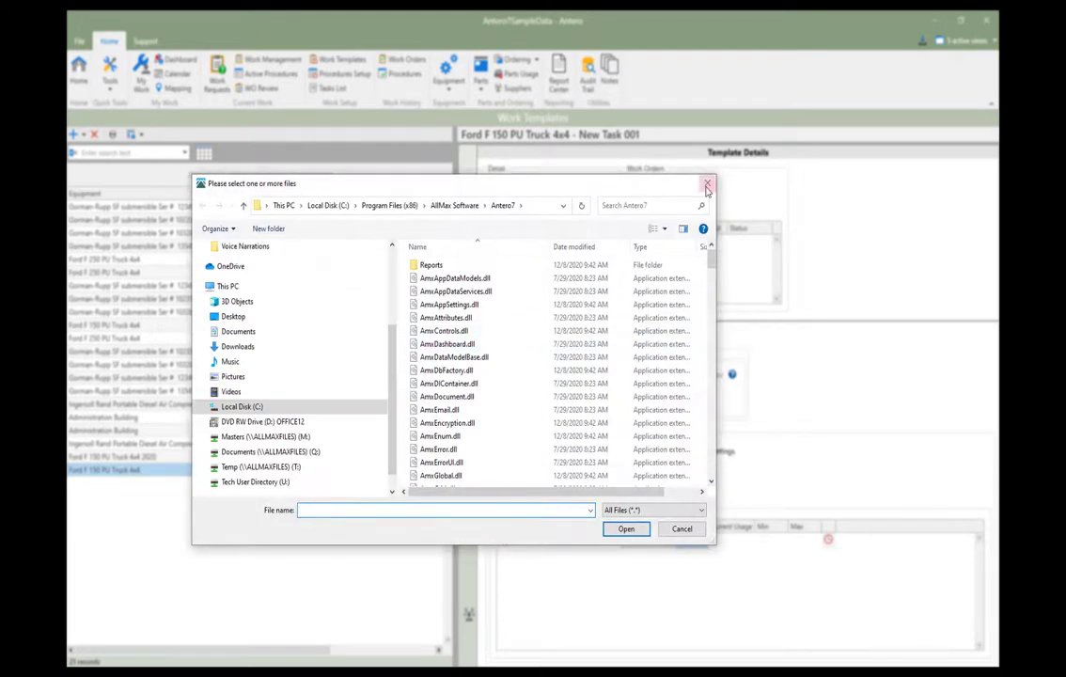
click(707, 185)
click(686, 223)
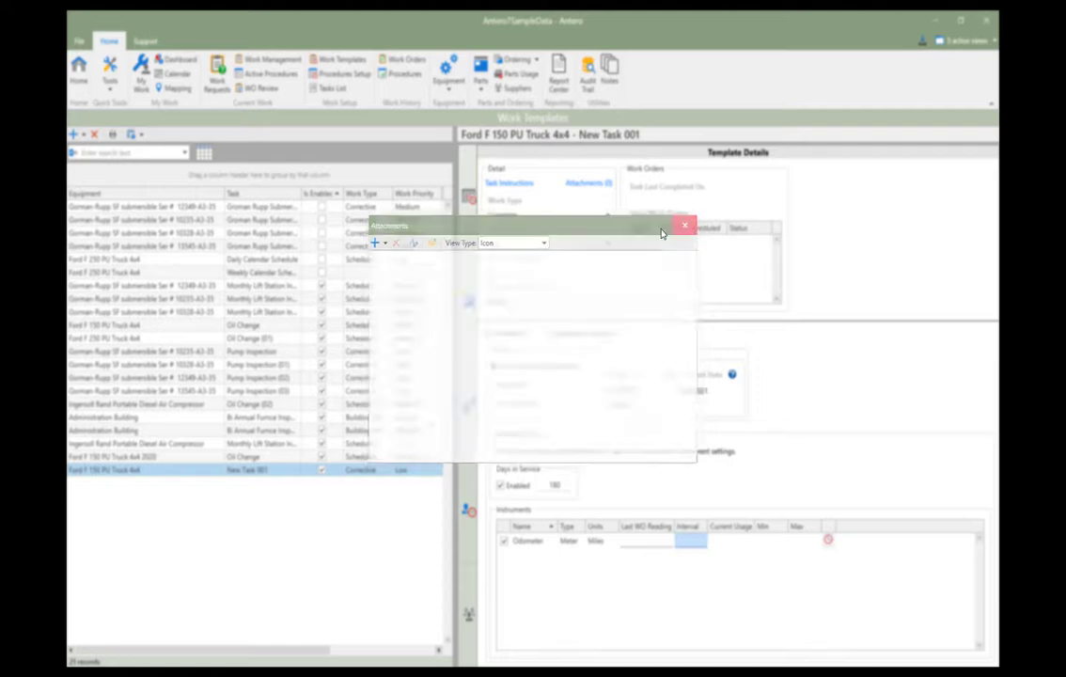
View the Parts section of the Ford F 150 template and the part choices offered for adding a part.
click(468, 299)
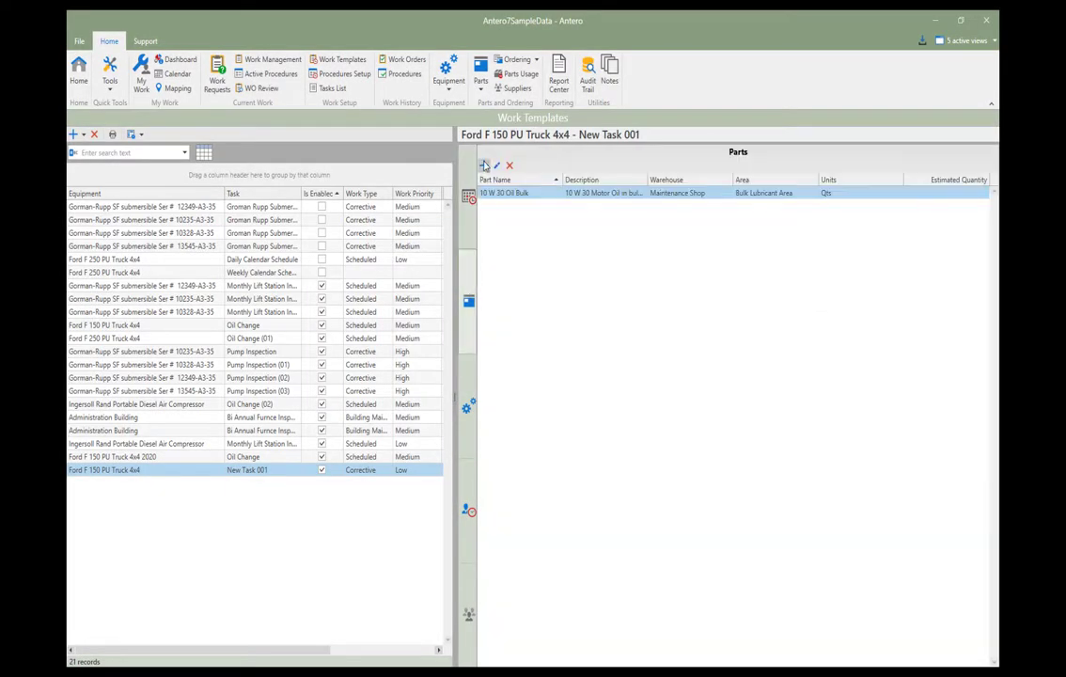
click(484, 166)
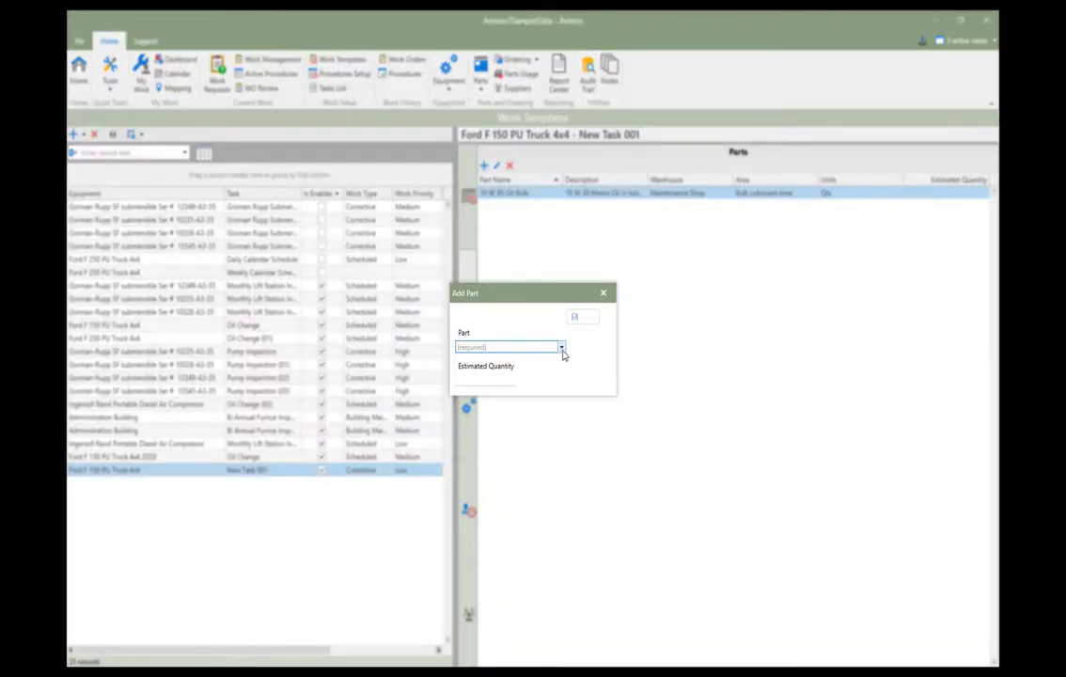
click(563, 350)
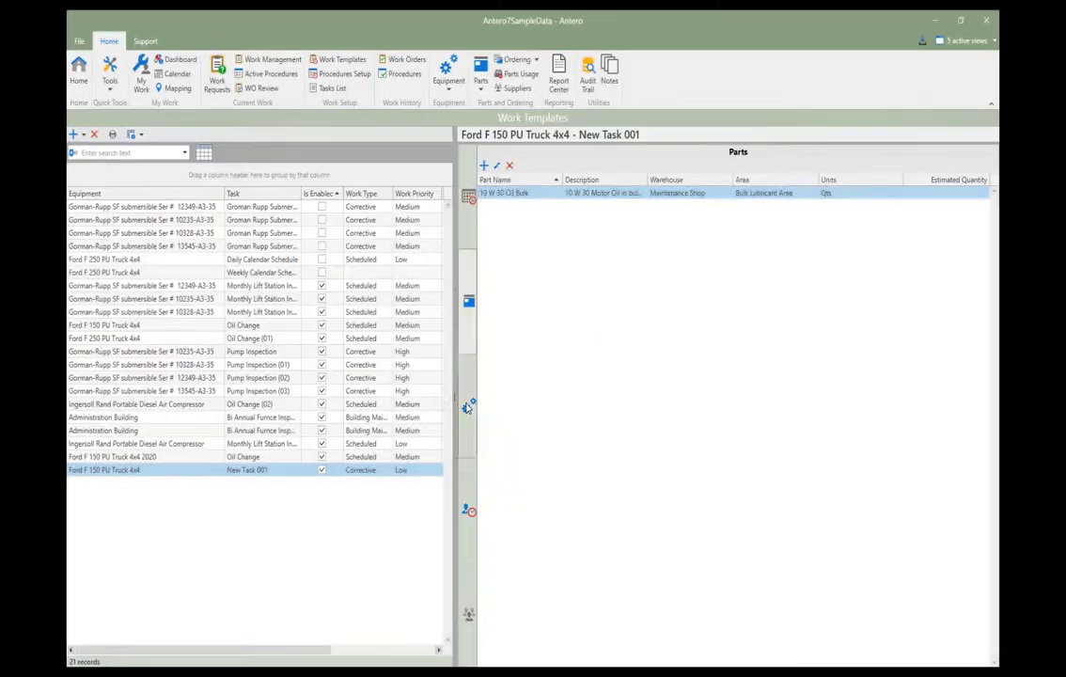
View the template's Tools/Equipment and Labor sections, including the labor class choices offered for adding labor.
click(467, 407)
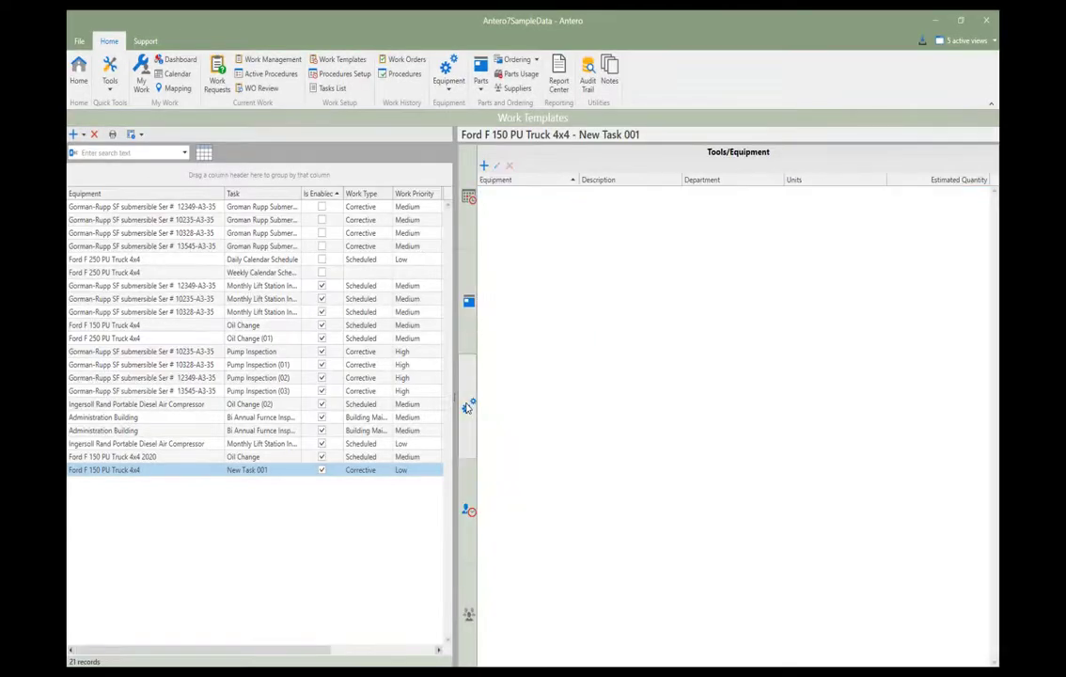
click(472, 487)
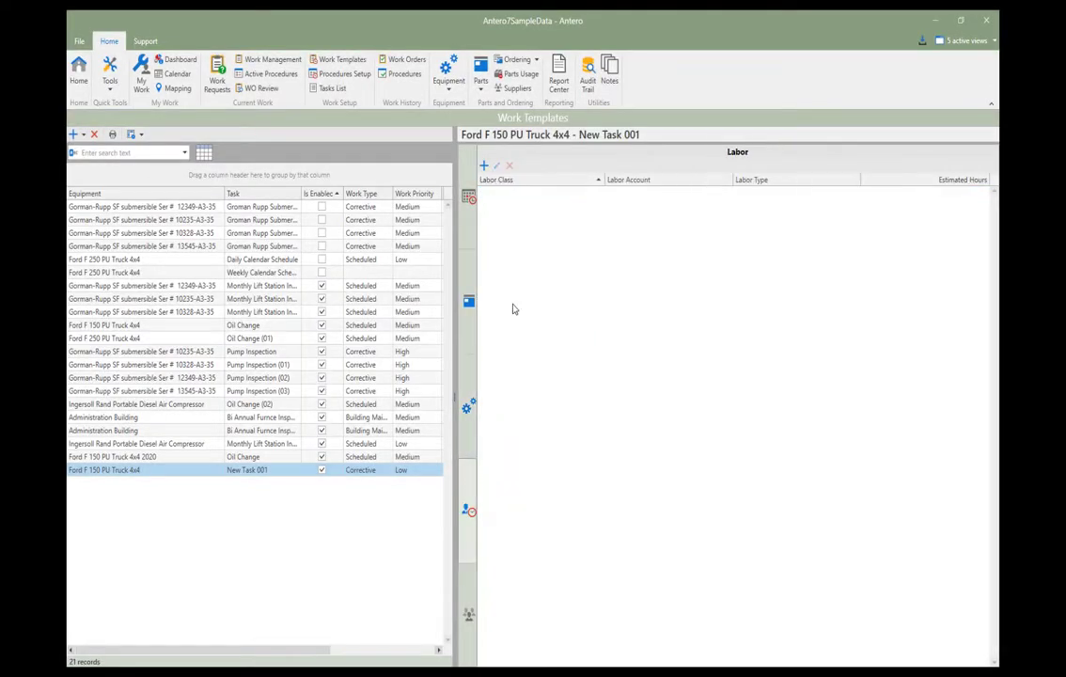
click(484, 166)
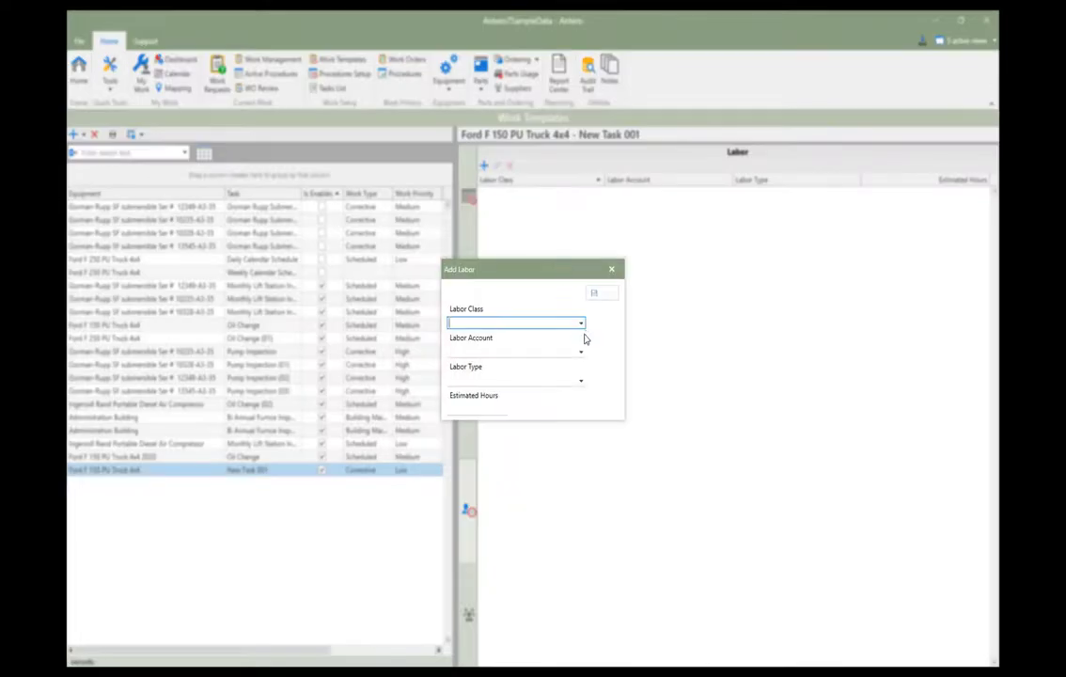
click(581, 323)
Add Ace Hardware as a supplier for the Ford F 150 template and save it.
click(465, 587)
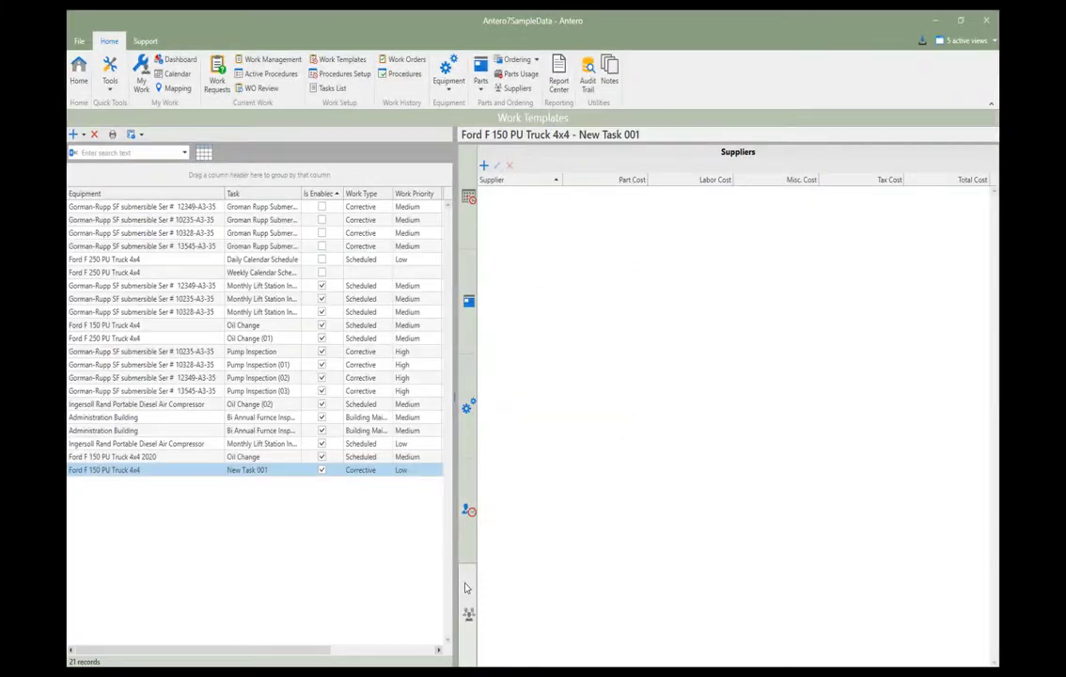
click(485, 167)
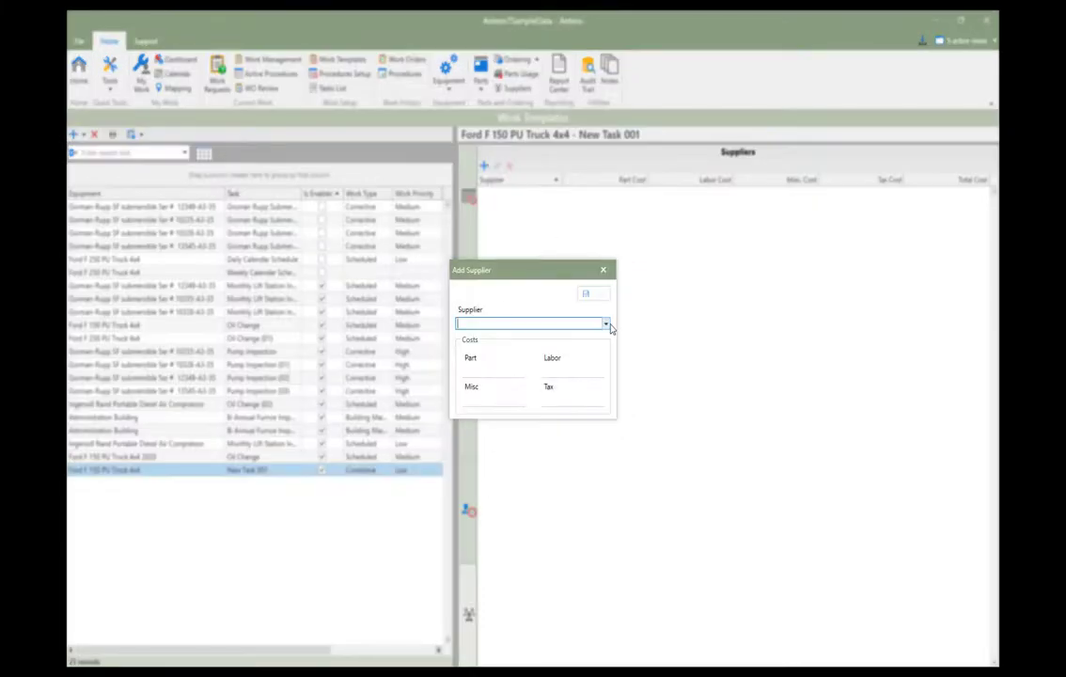
click(607, 325)
click(592, 337)
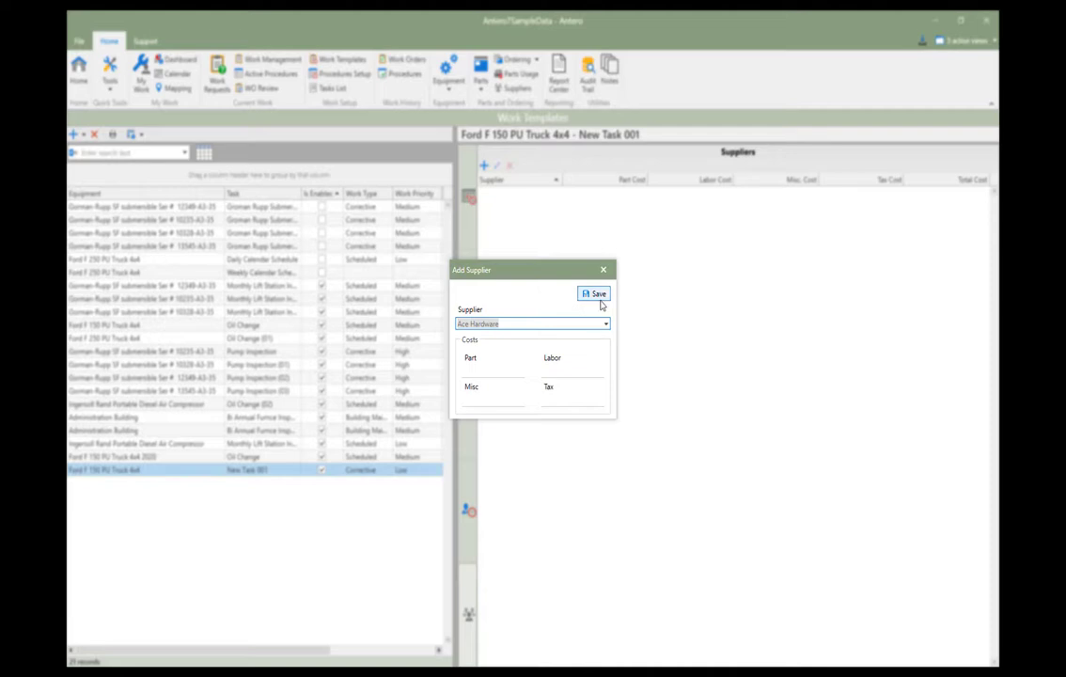
click(598, 295)
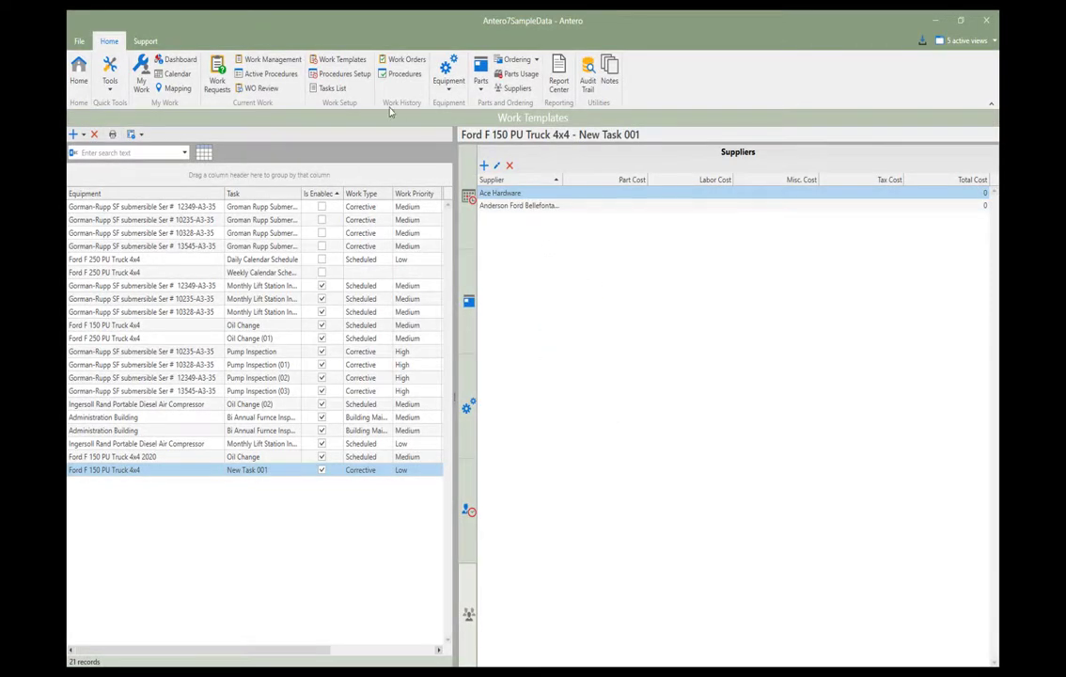
Switch to Work Management and look through the list of work orders.
click(273, 59)
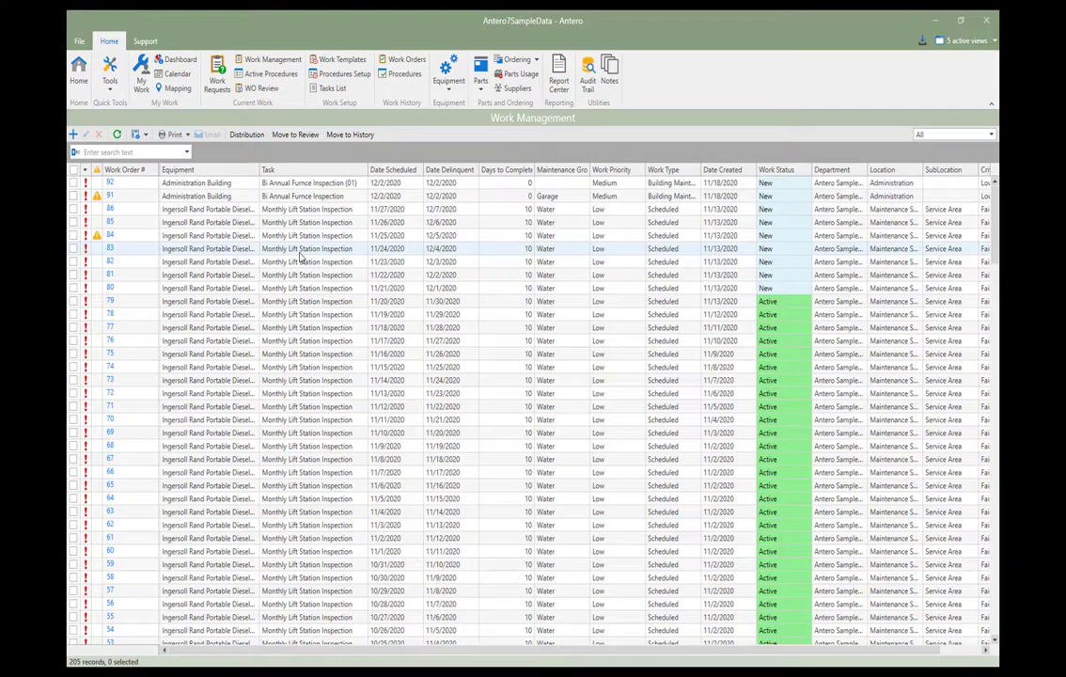
scroll(301, 257, down, 5)
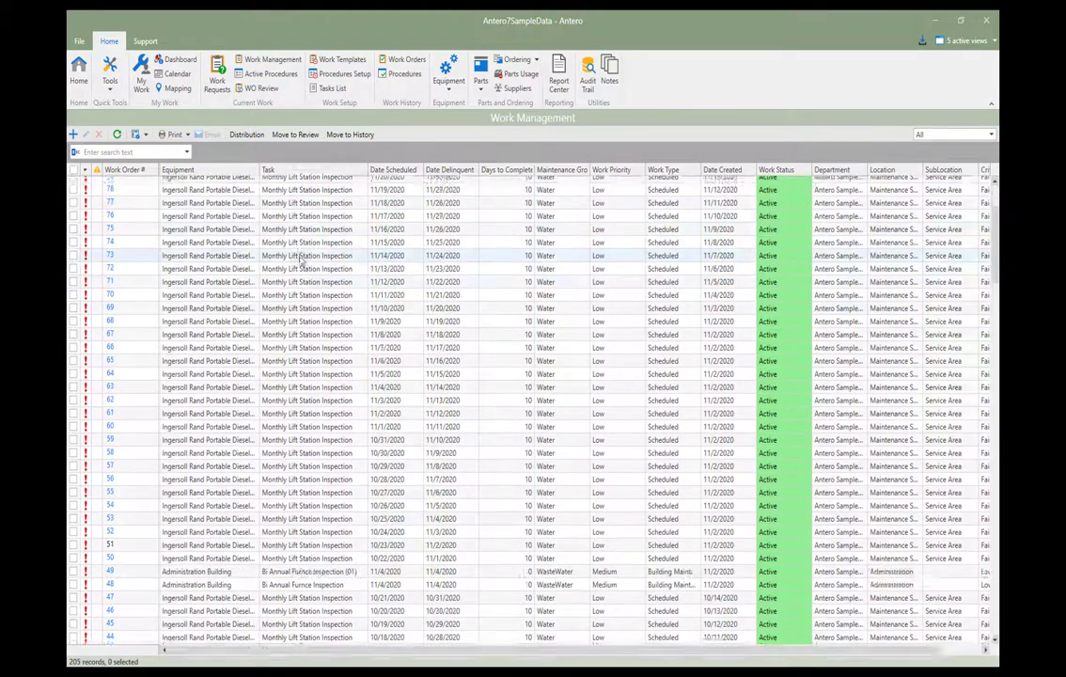
scroll(301, 261, down, 10)
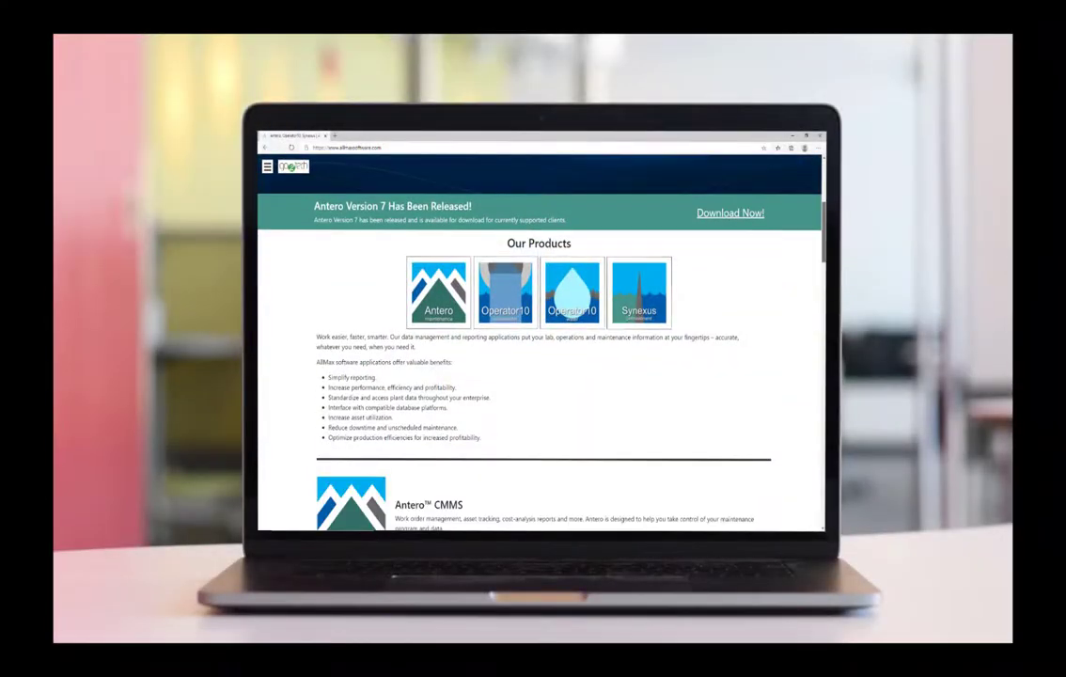